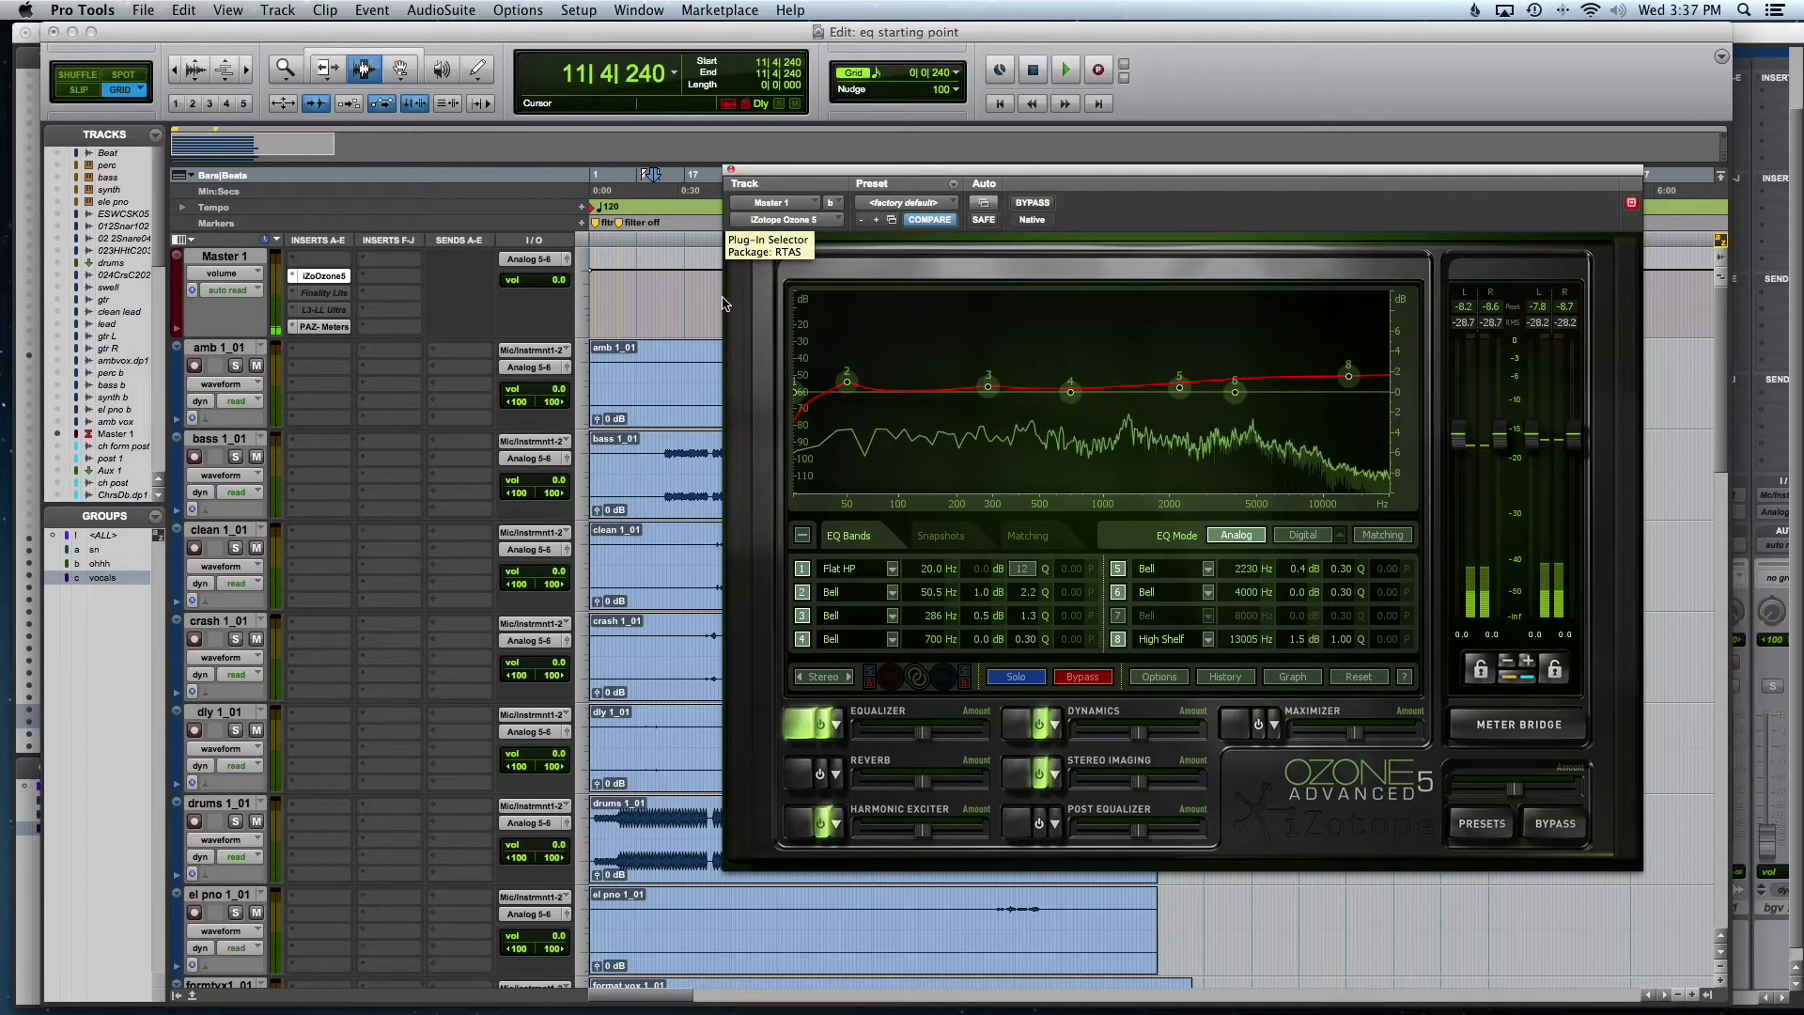
Play the song from 17|3|000 and compare the mix with the Master 1 Ozone 5 insert bypassed and active
click(687, 376)
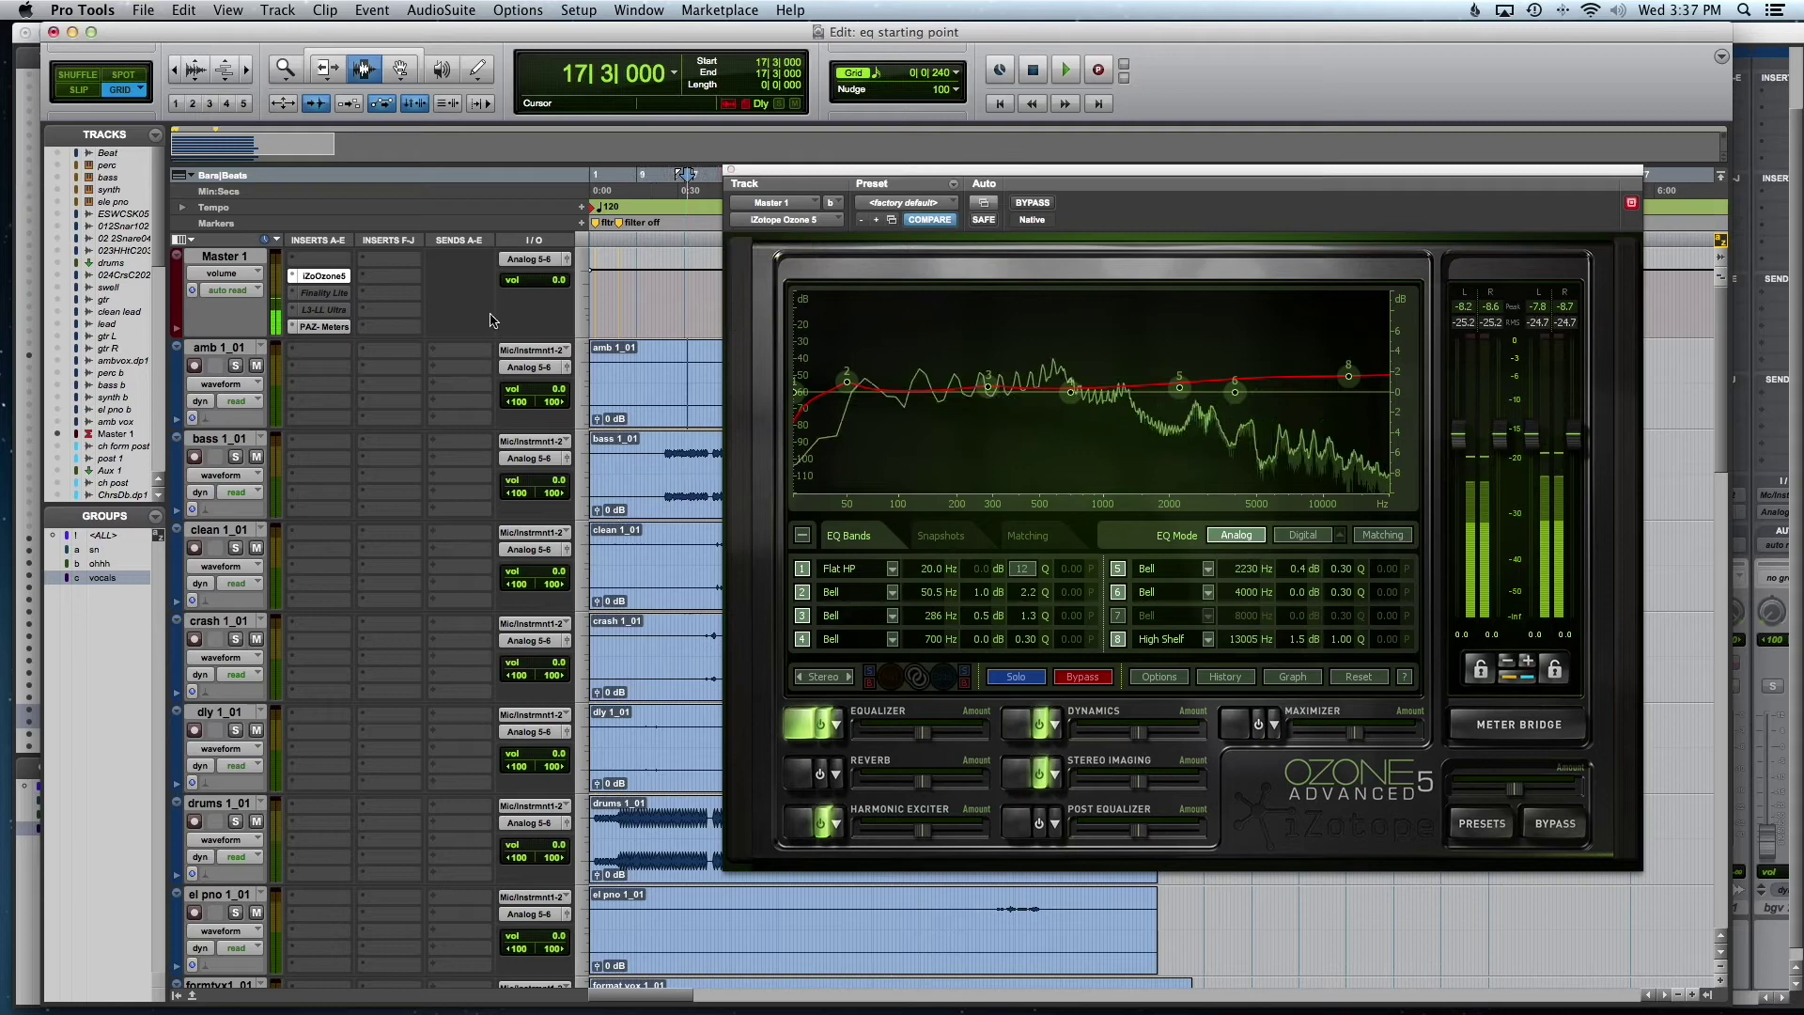
super+click(330, 279)
key(space)
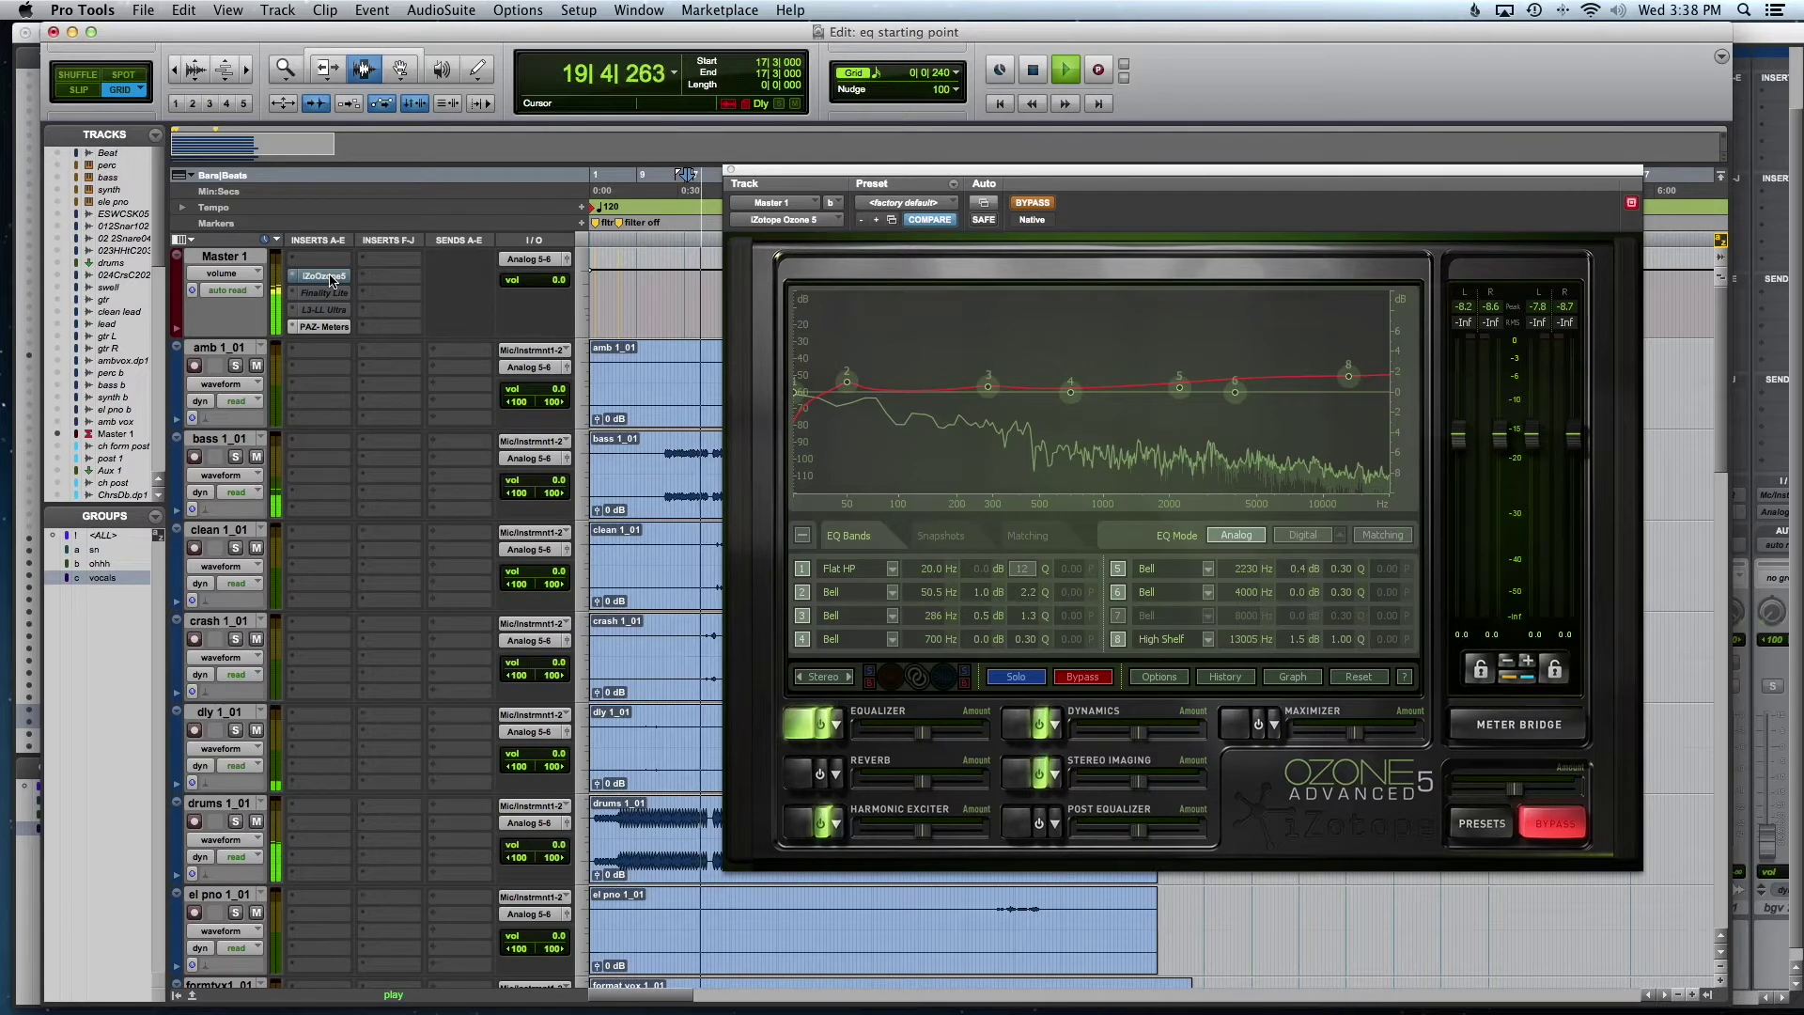
super+click(331, 280)
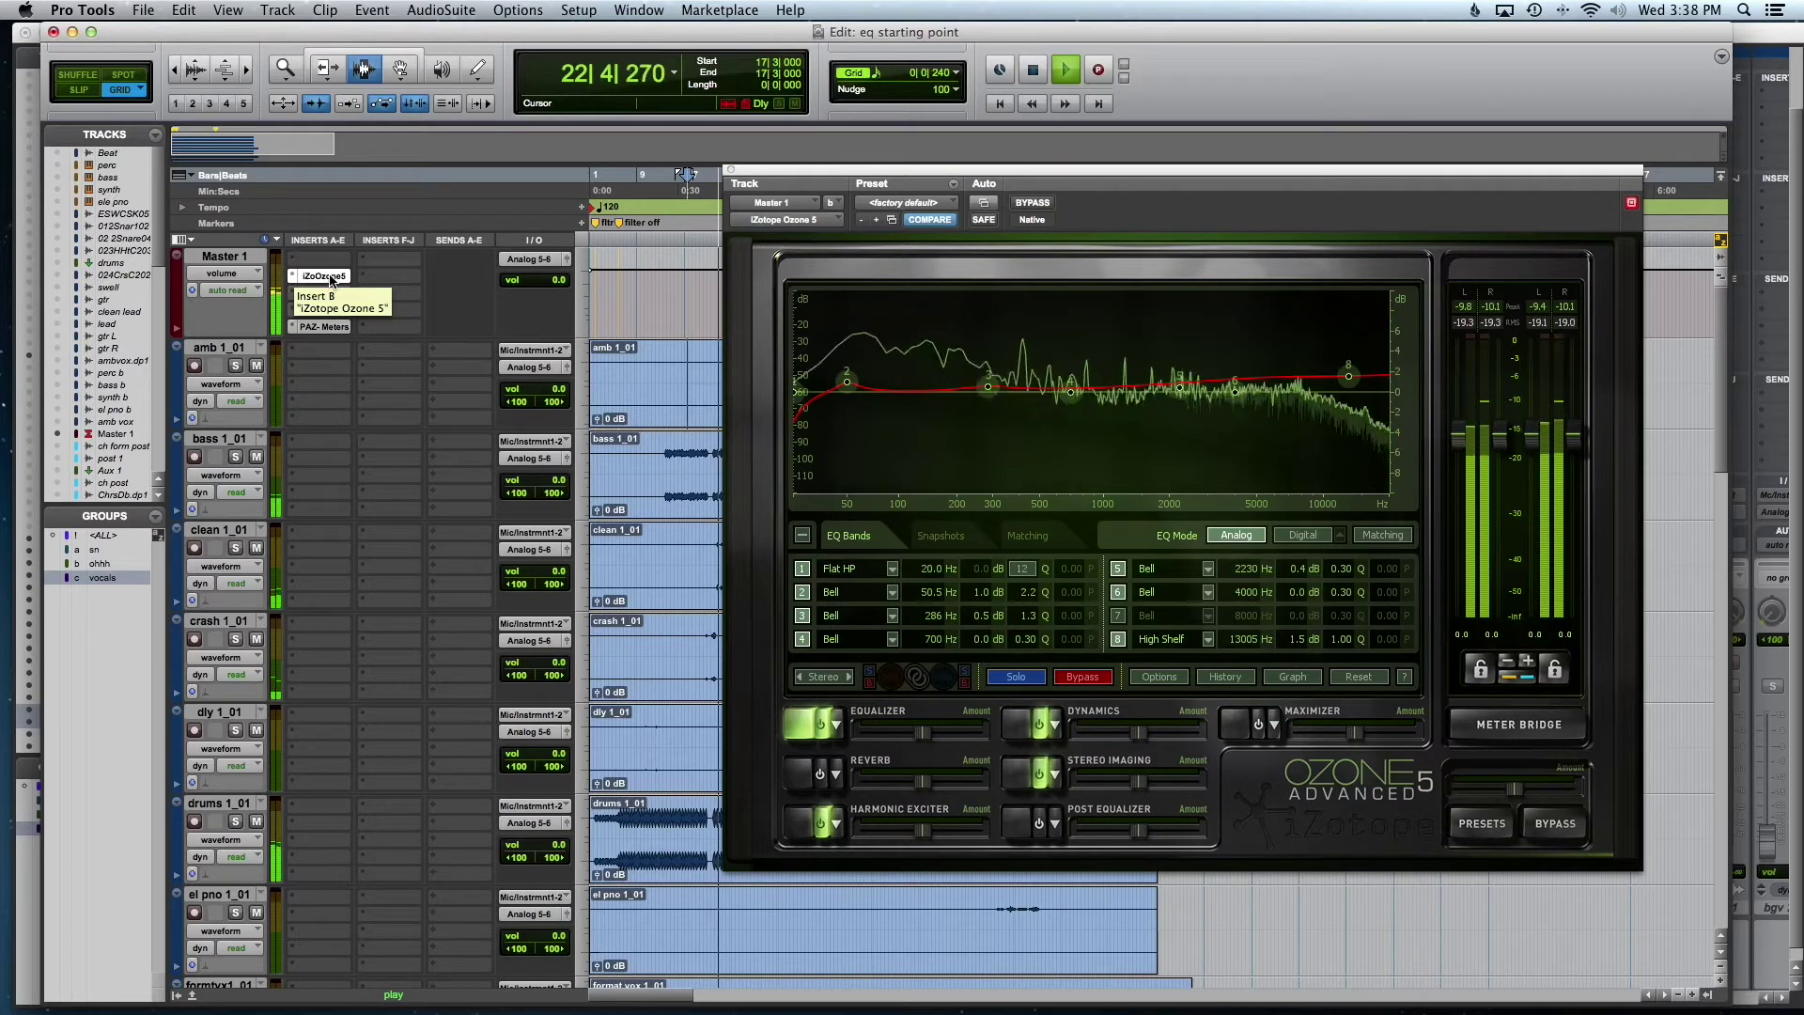
super+click(331, 280)
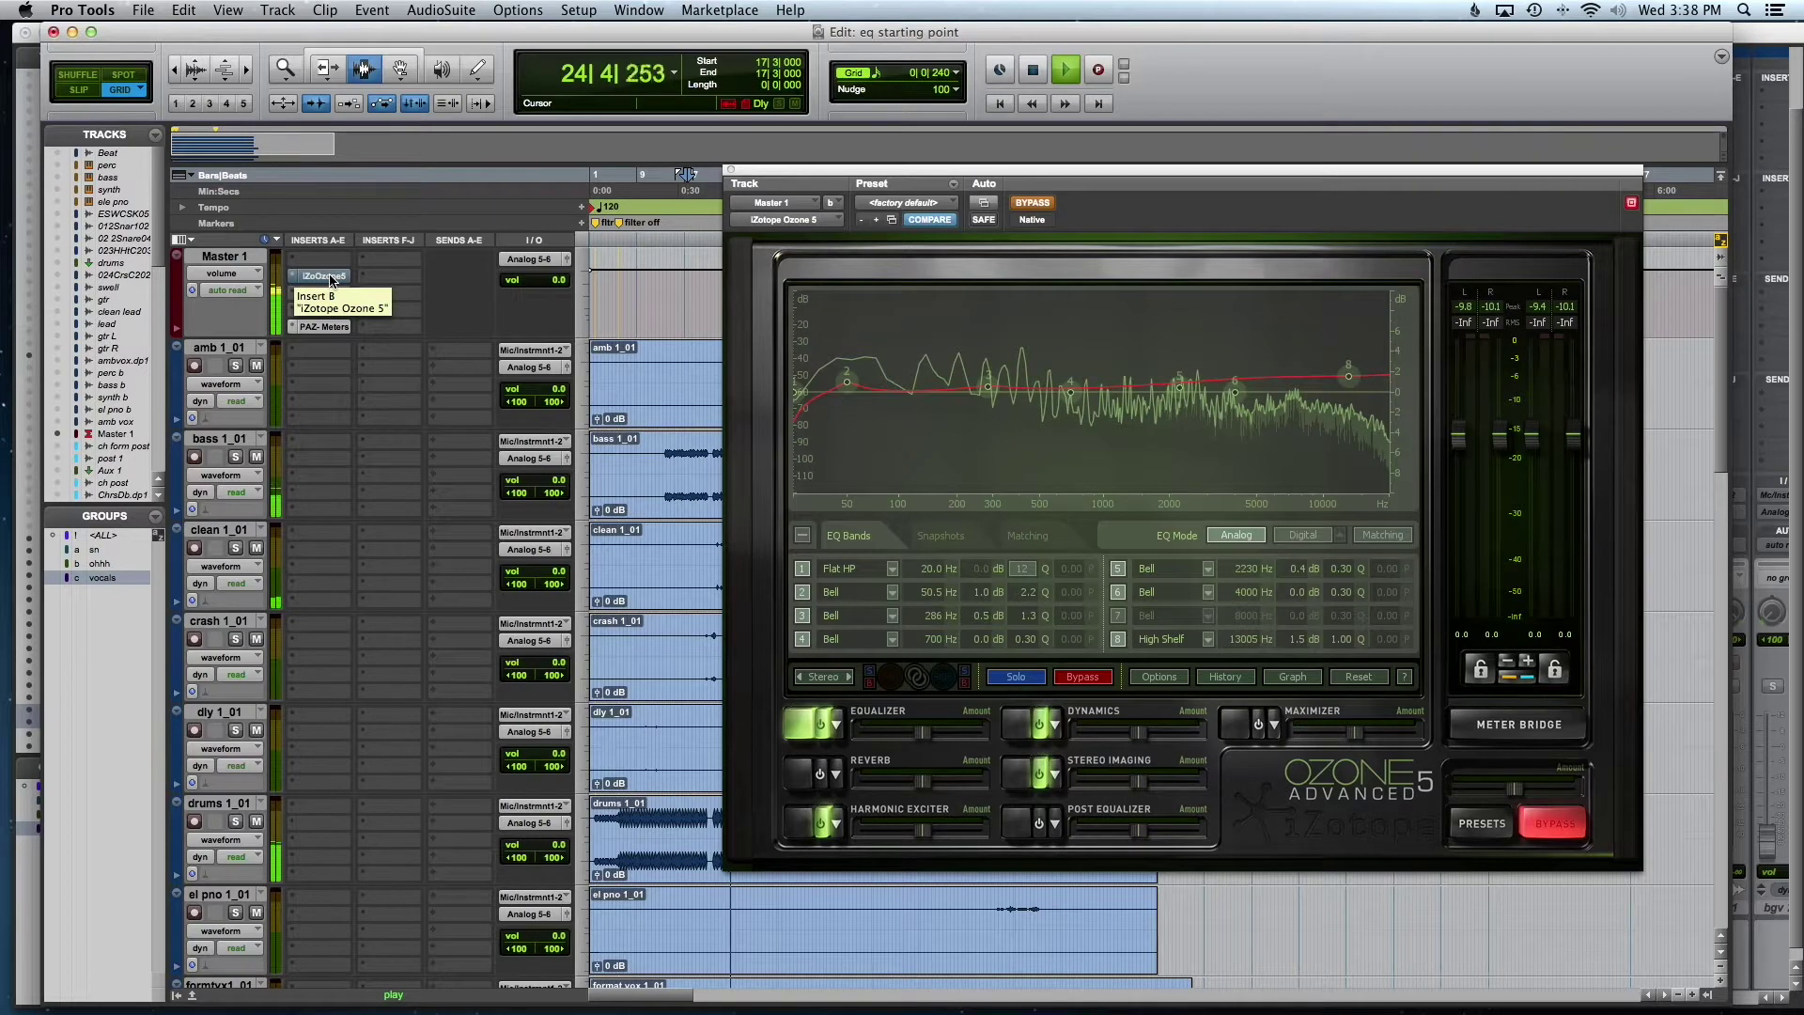
super+click(332, 280)
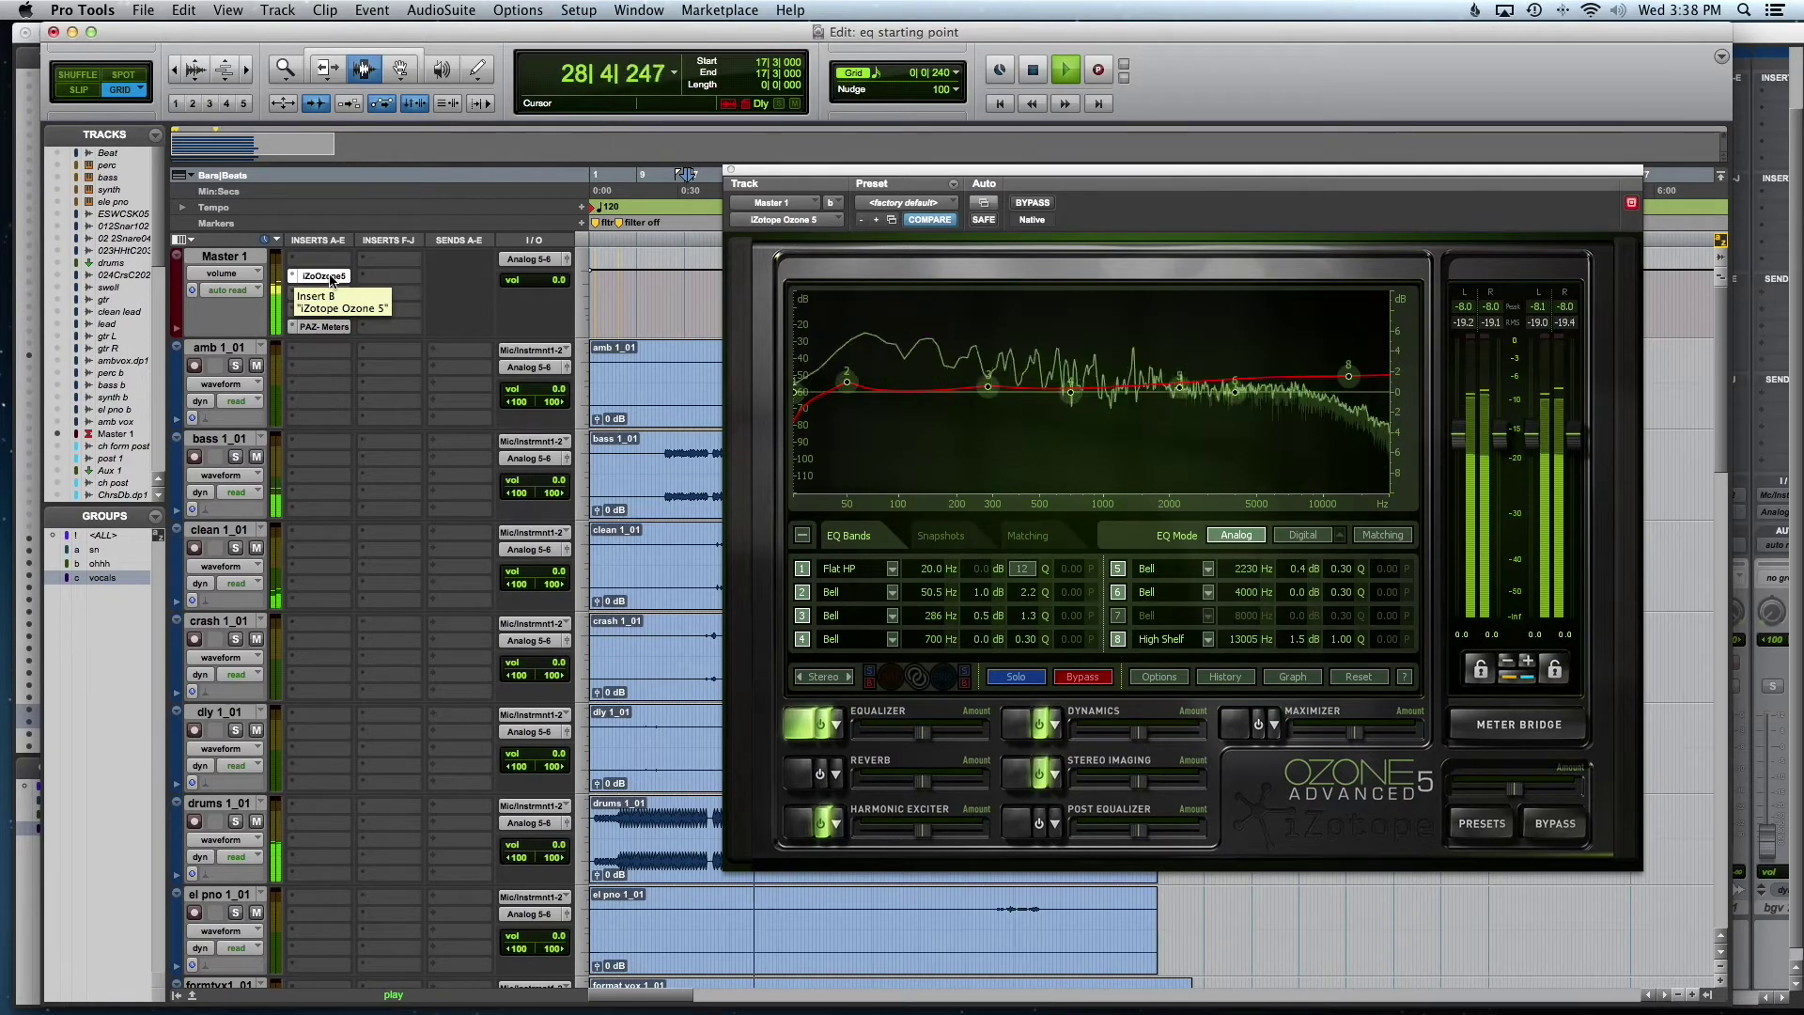
key(space)
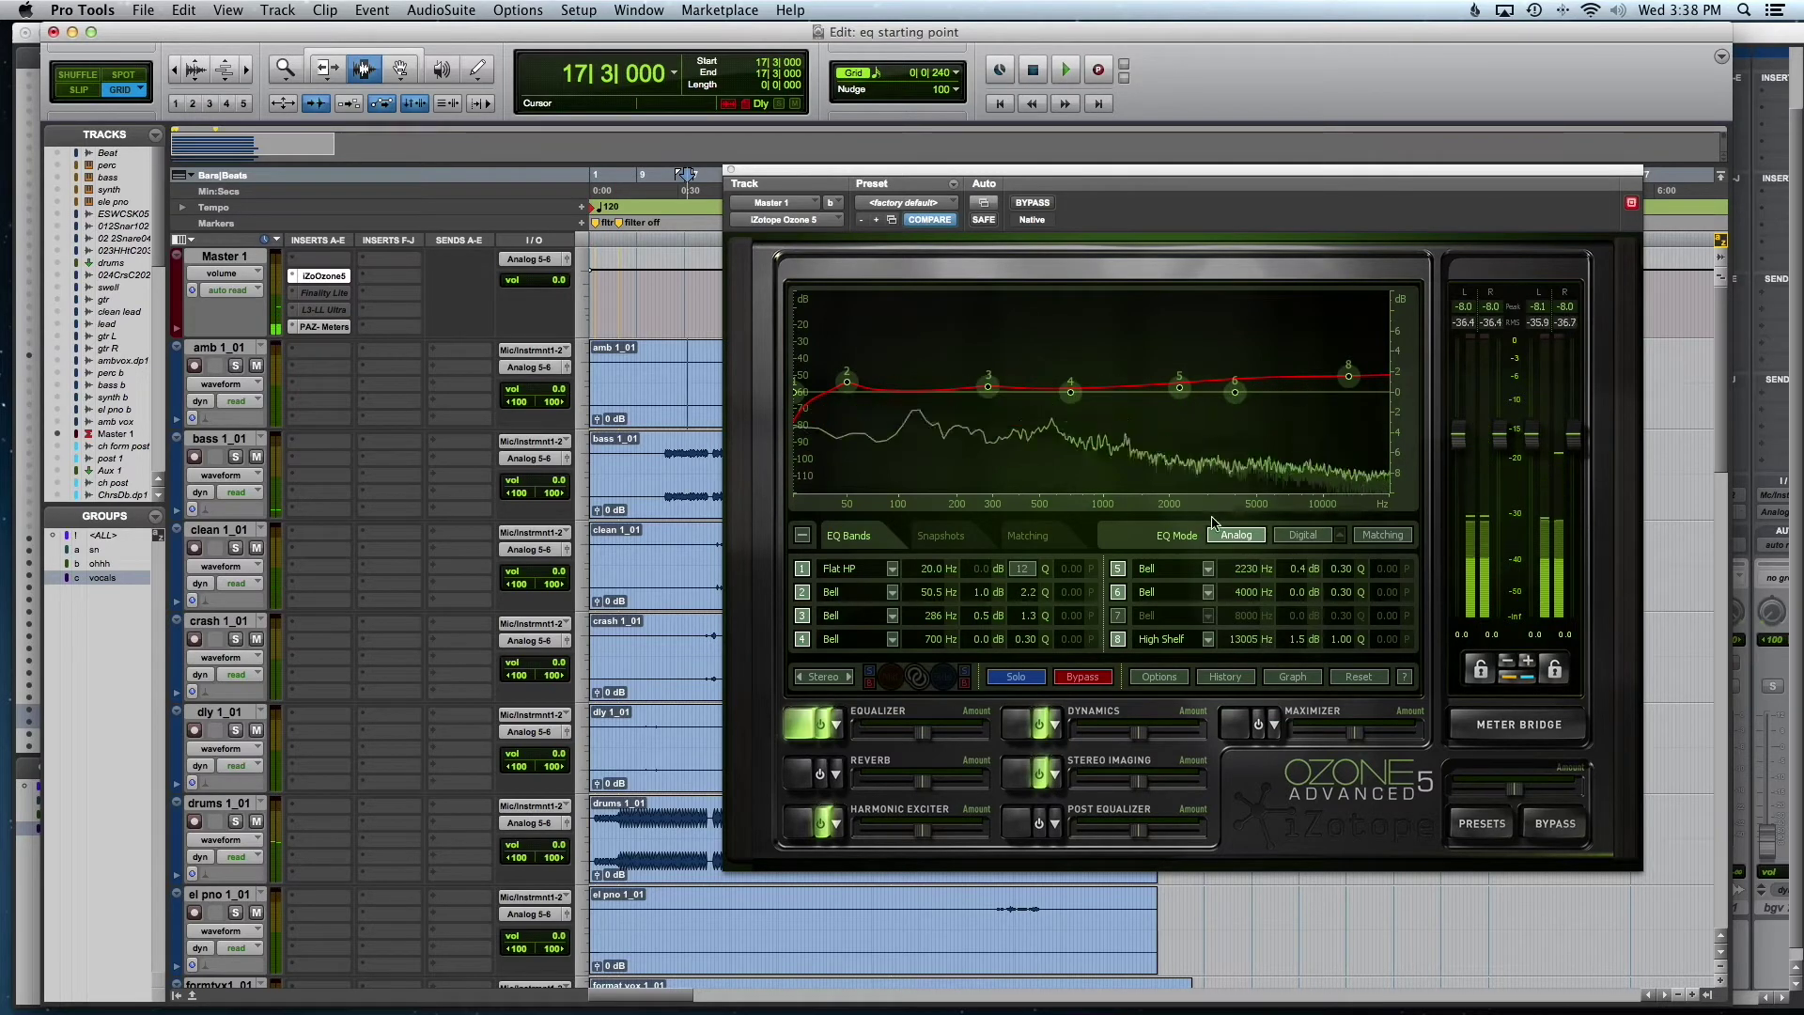
key(space)
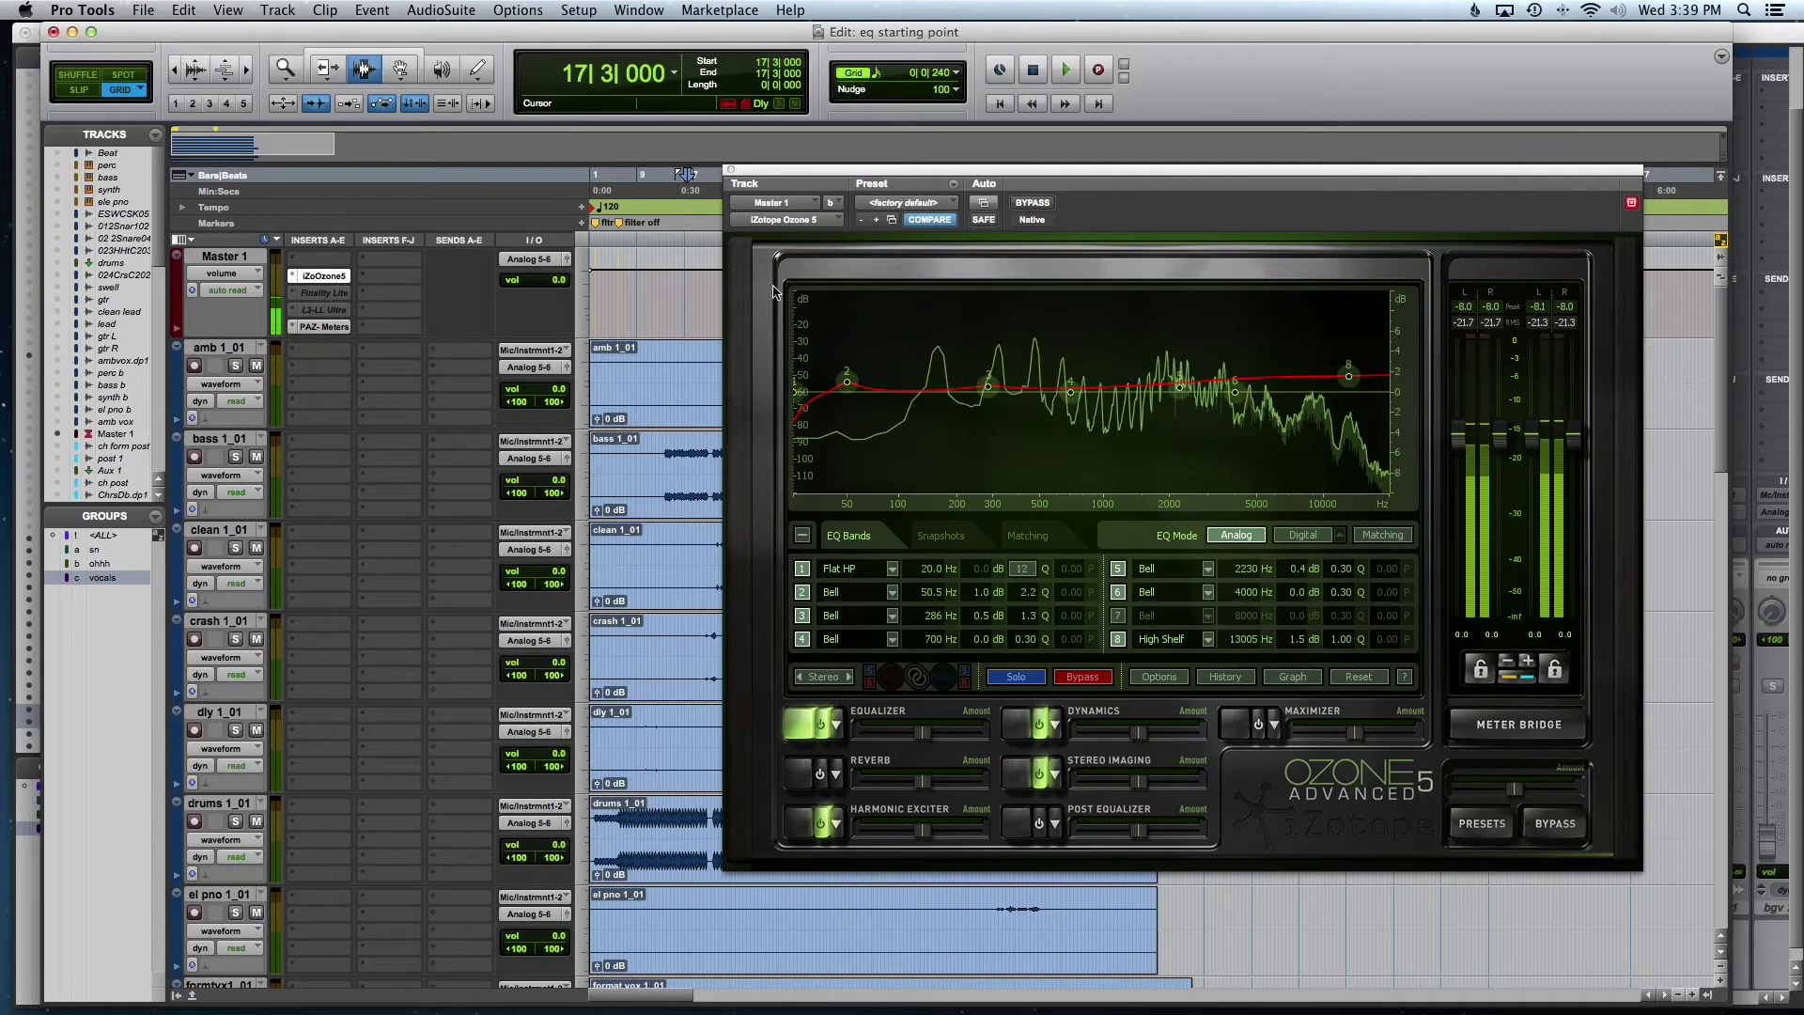
Move the Ozone window clear of the track clips and audition the mix from 23|1|240 with EQ band 3 off and on
drag(880, 180, 1005, 128)
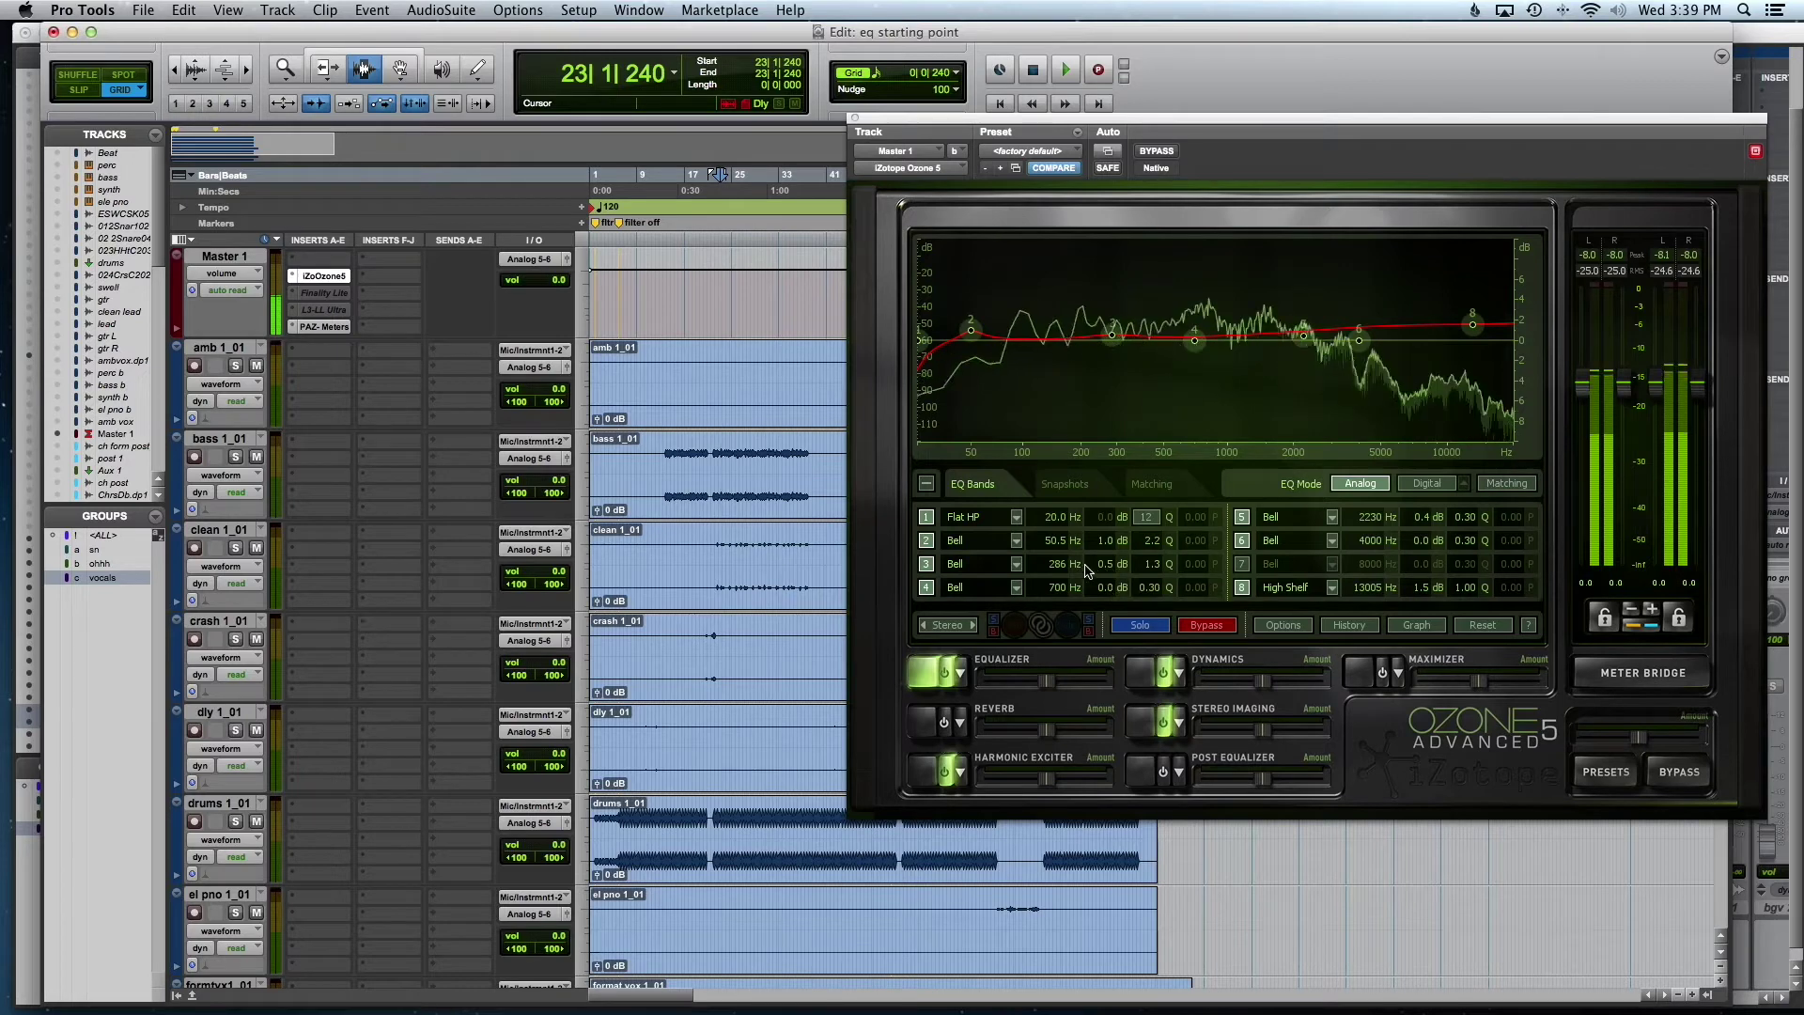
click(927, 566)
key(space)
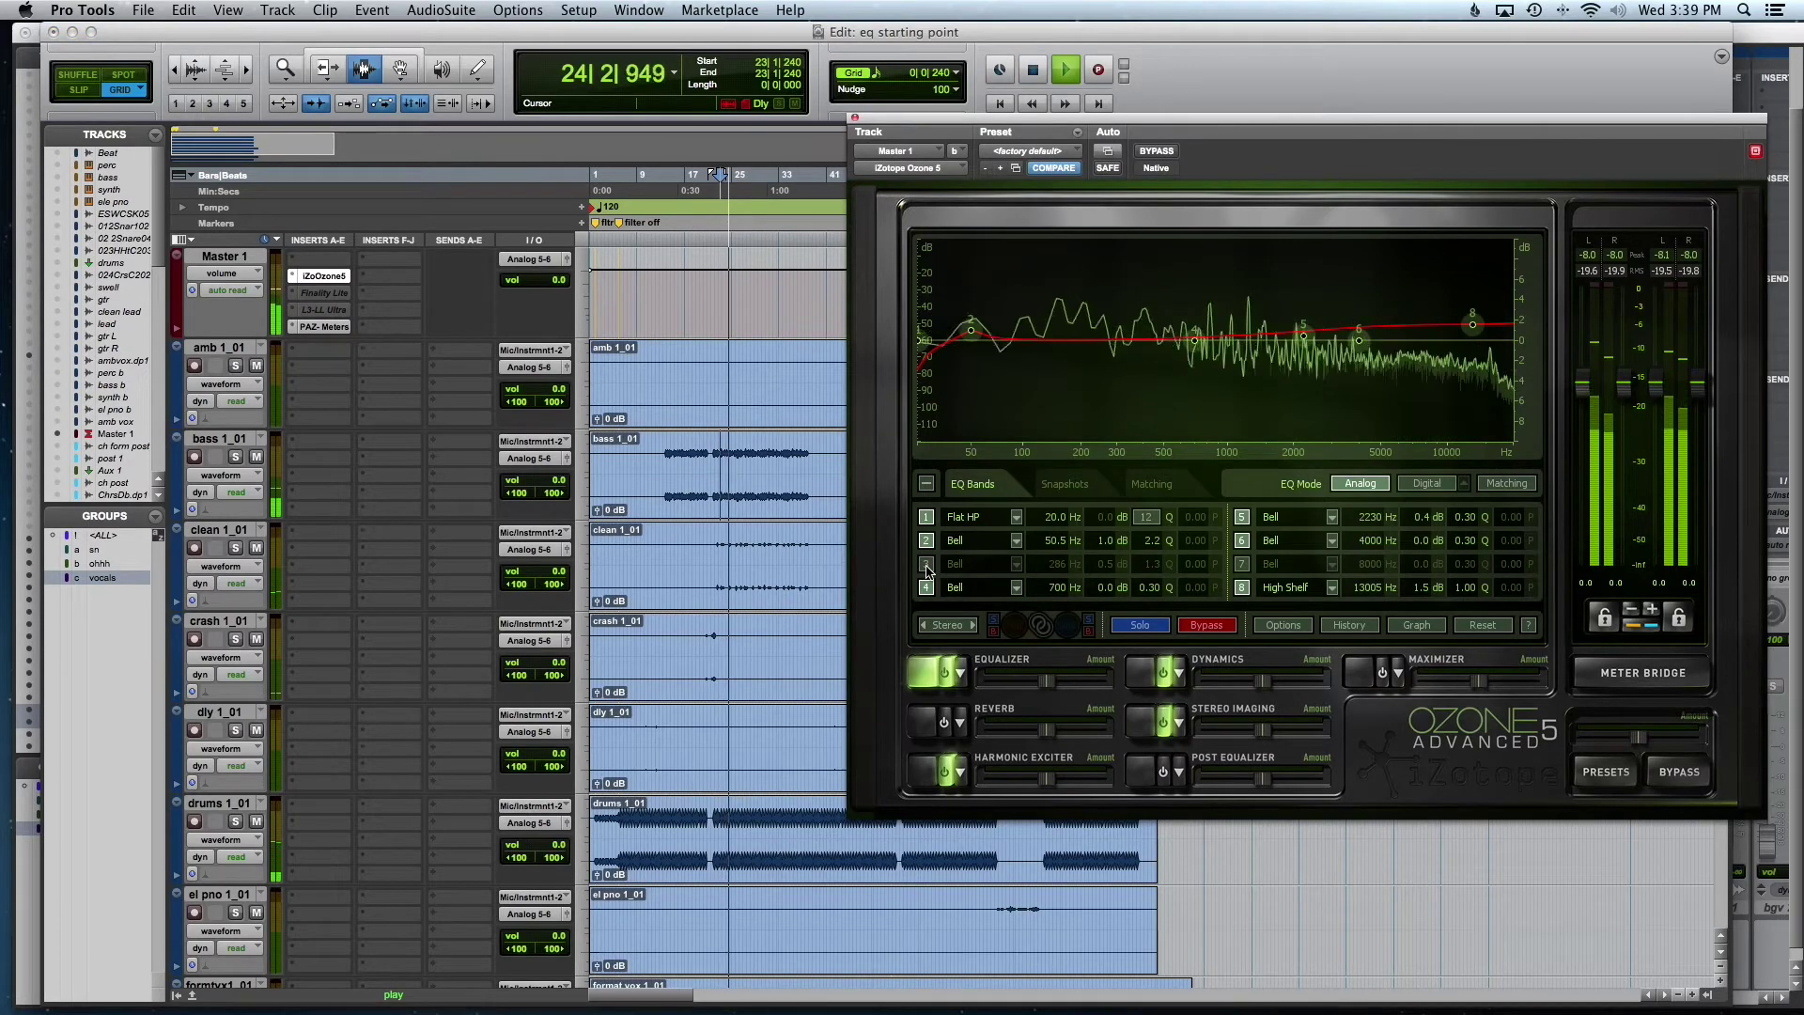
click(927, 566)
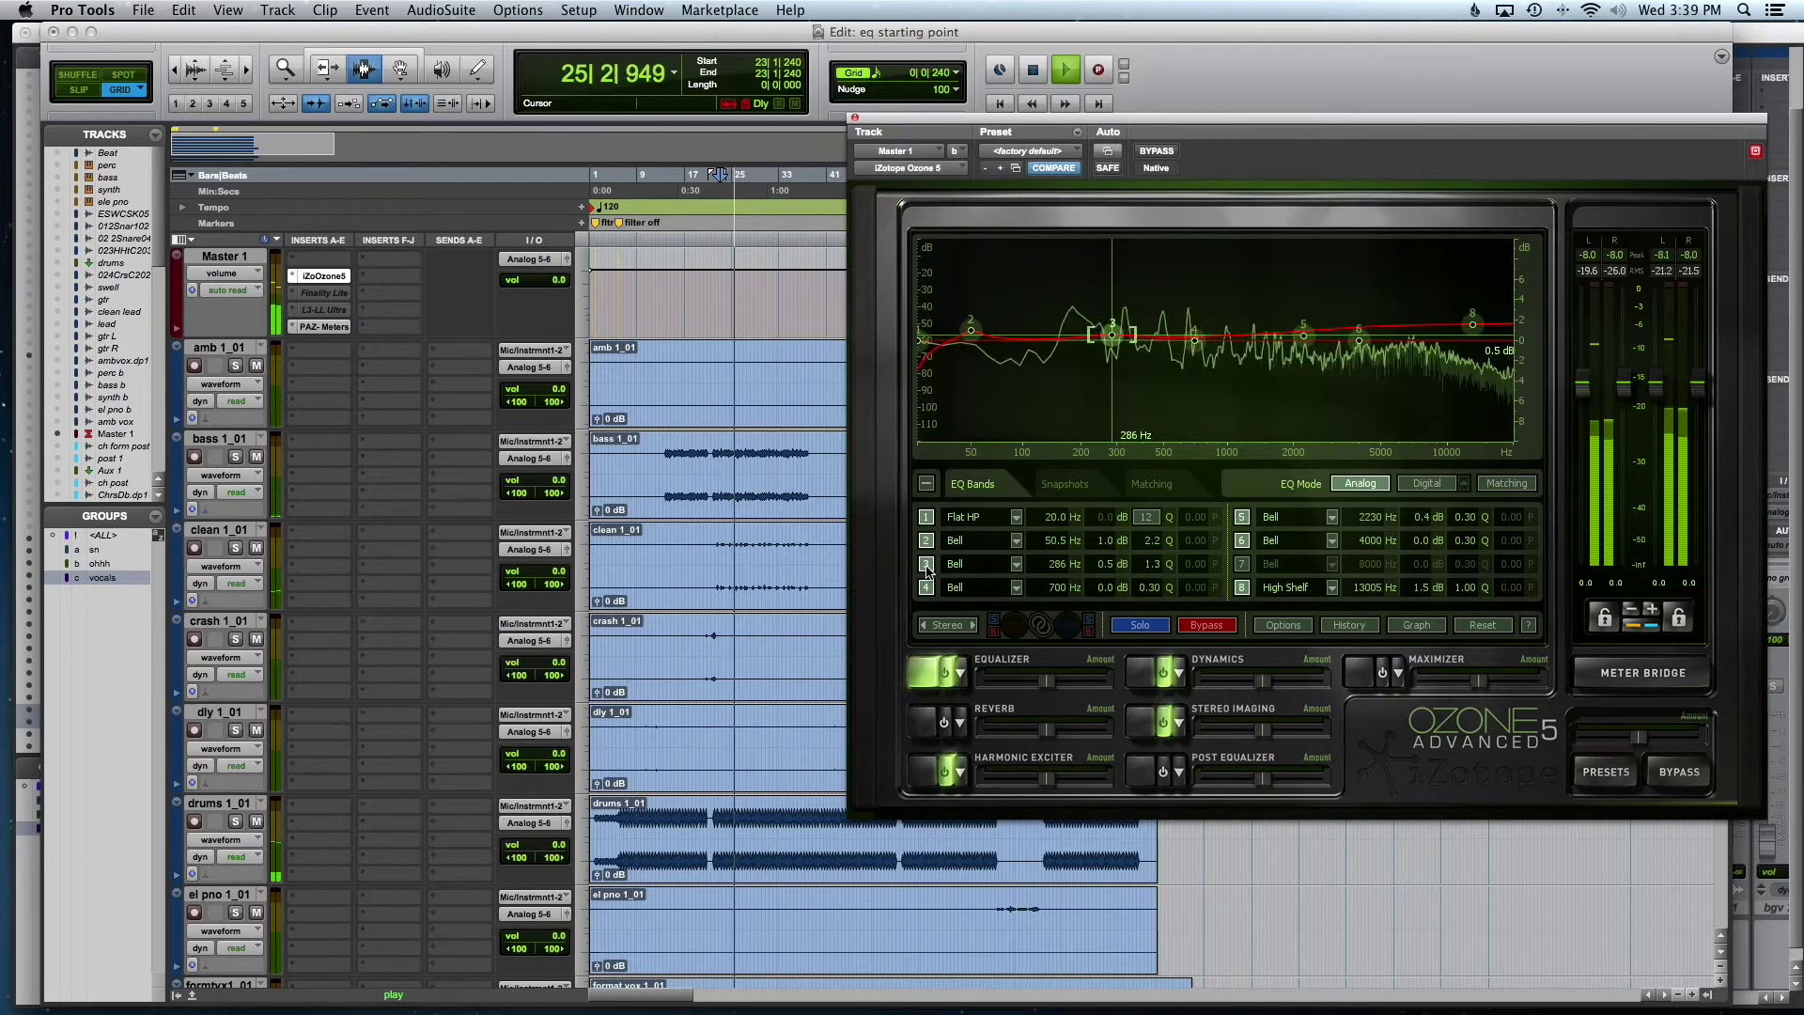
click(927, 566)
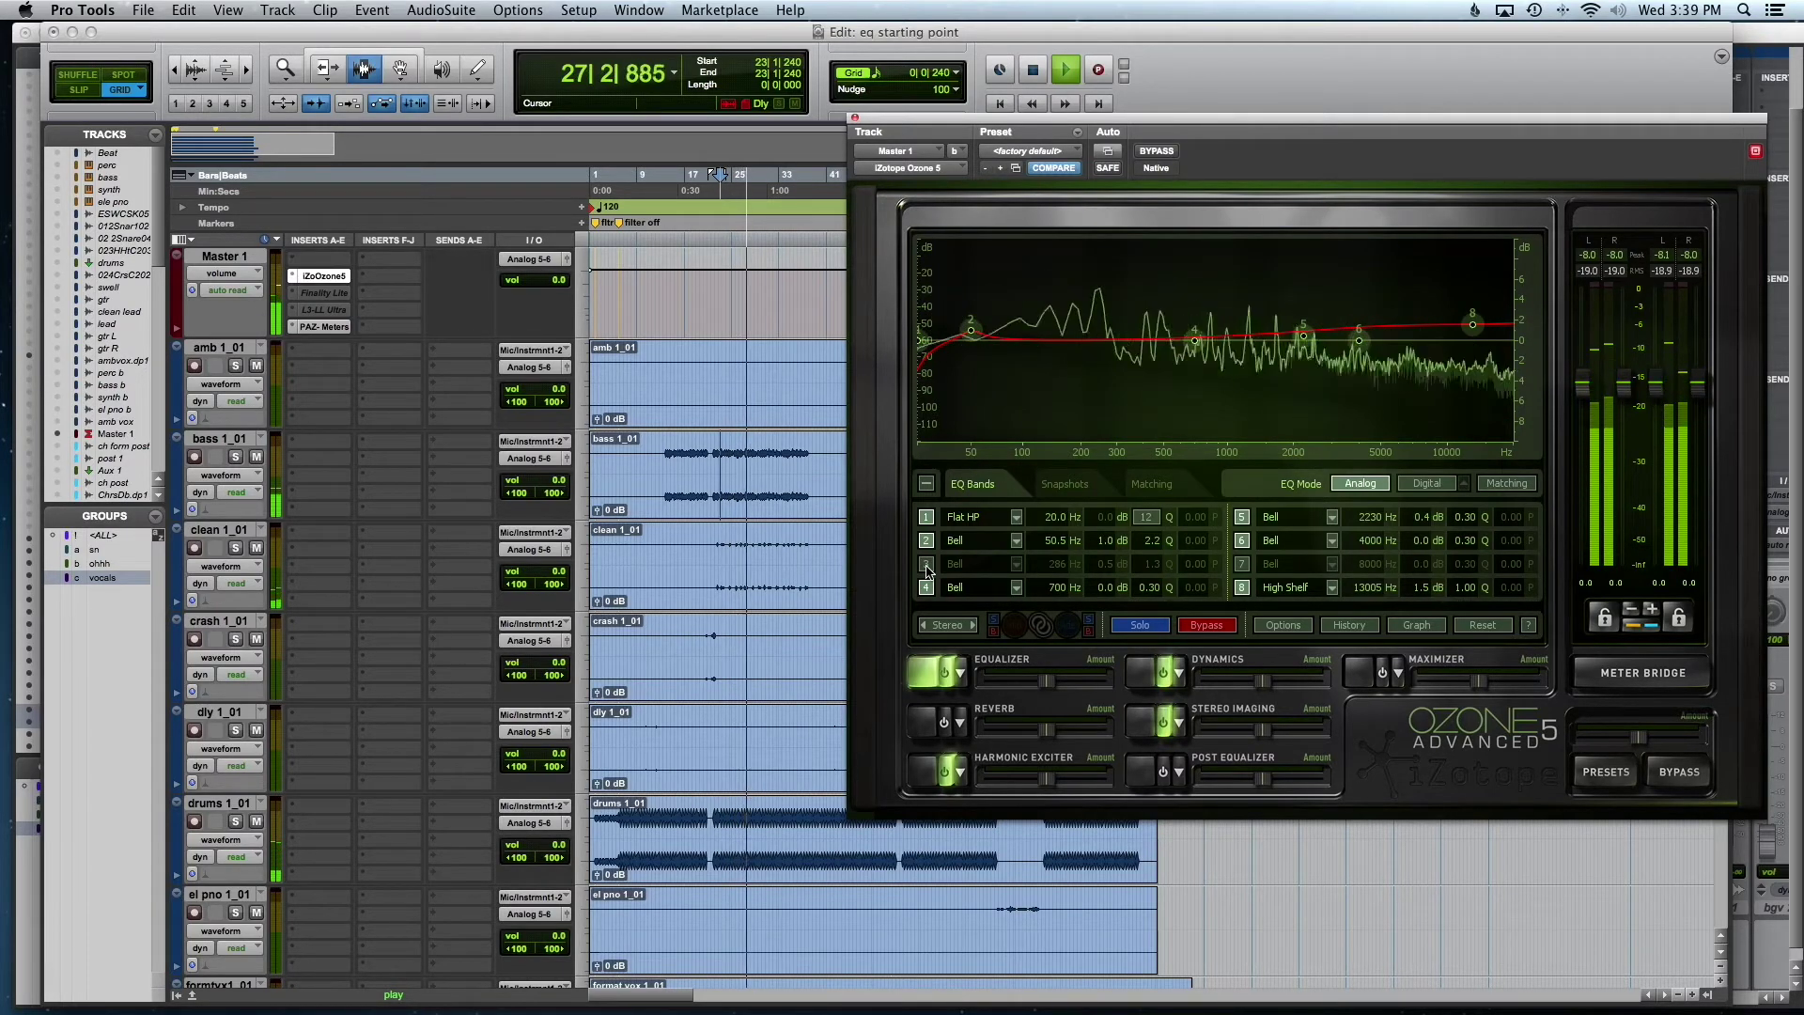
click(926, 566)
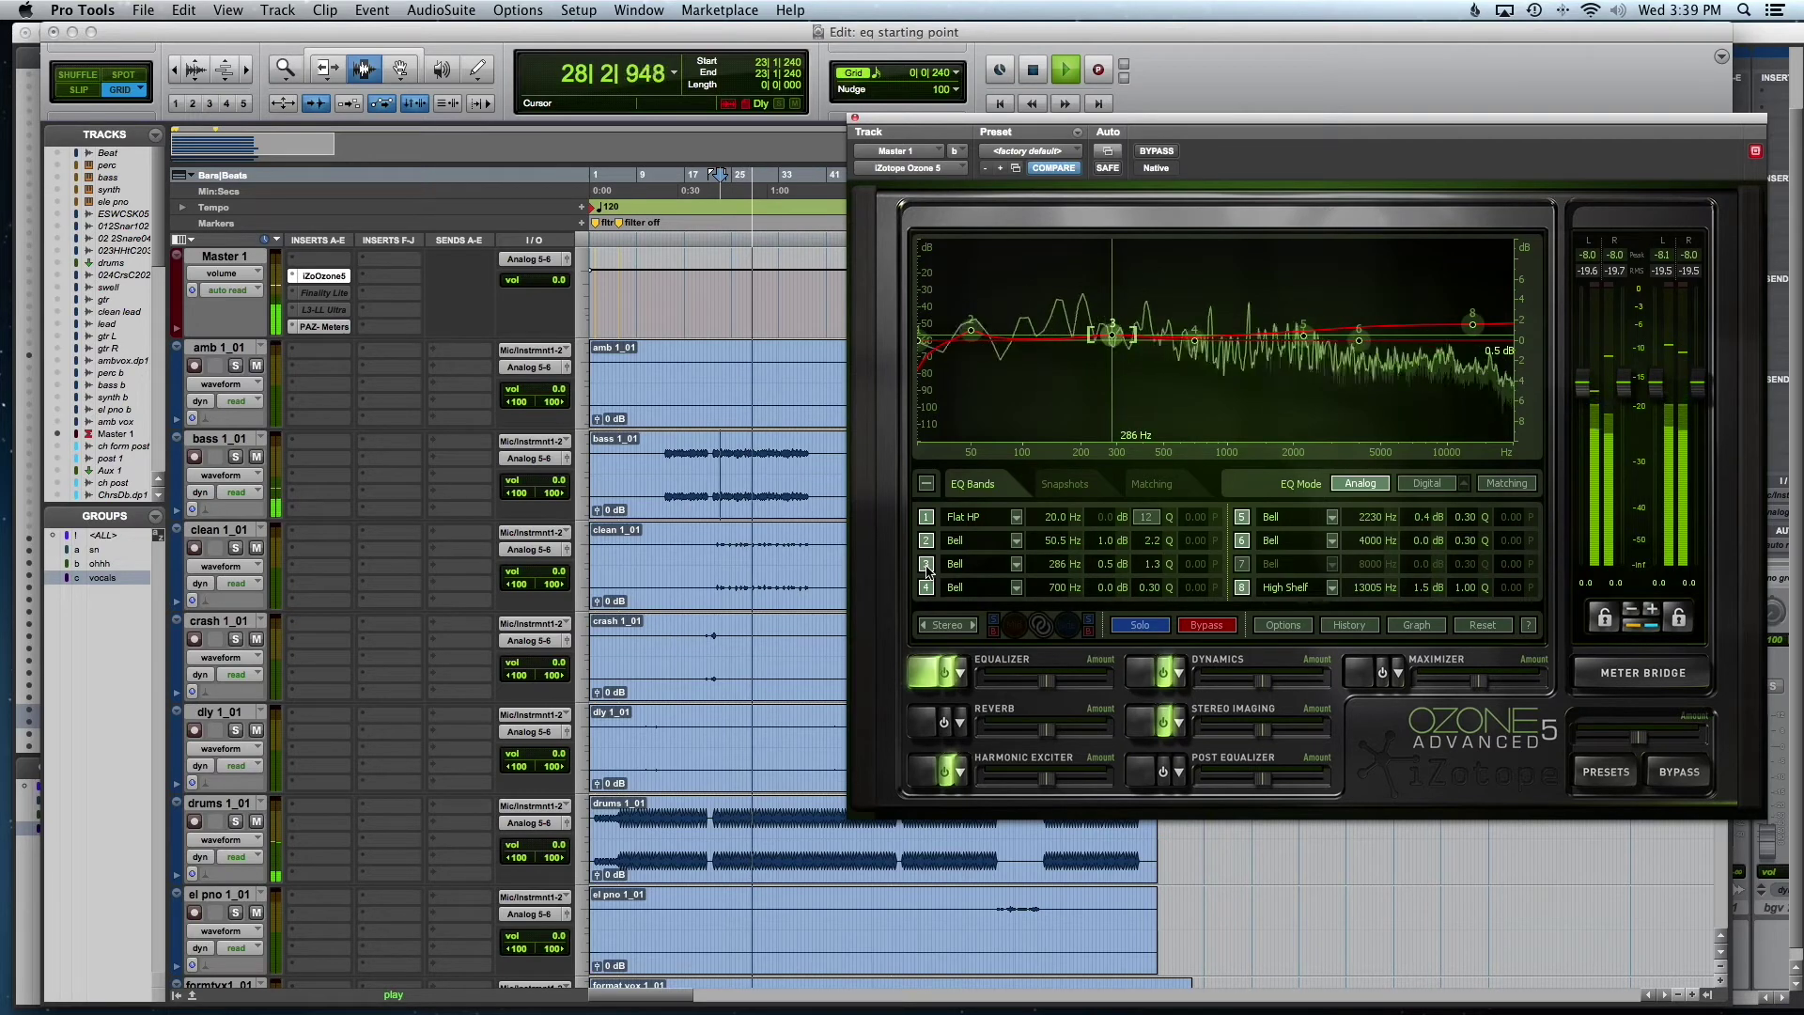
key(space)
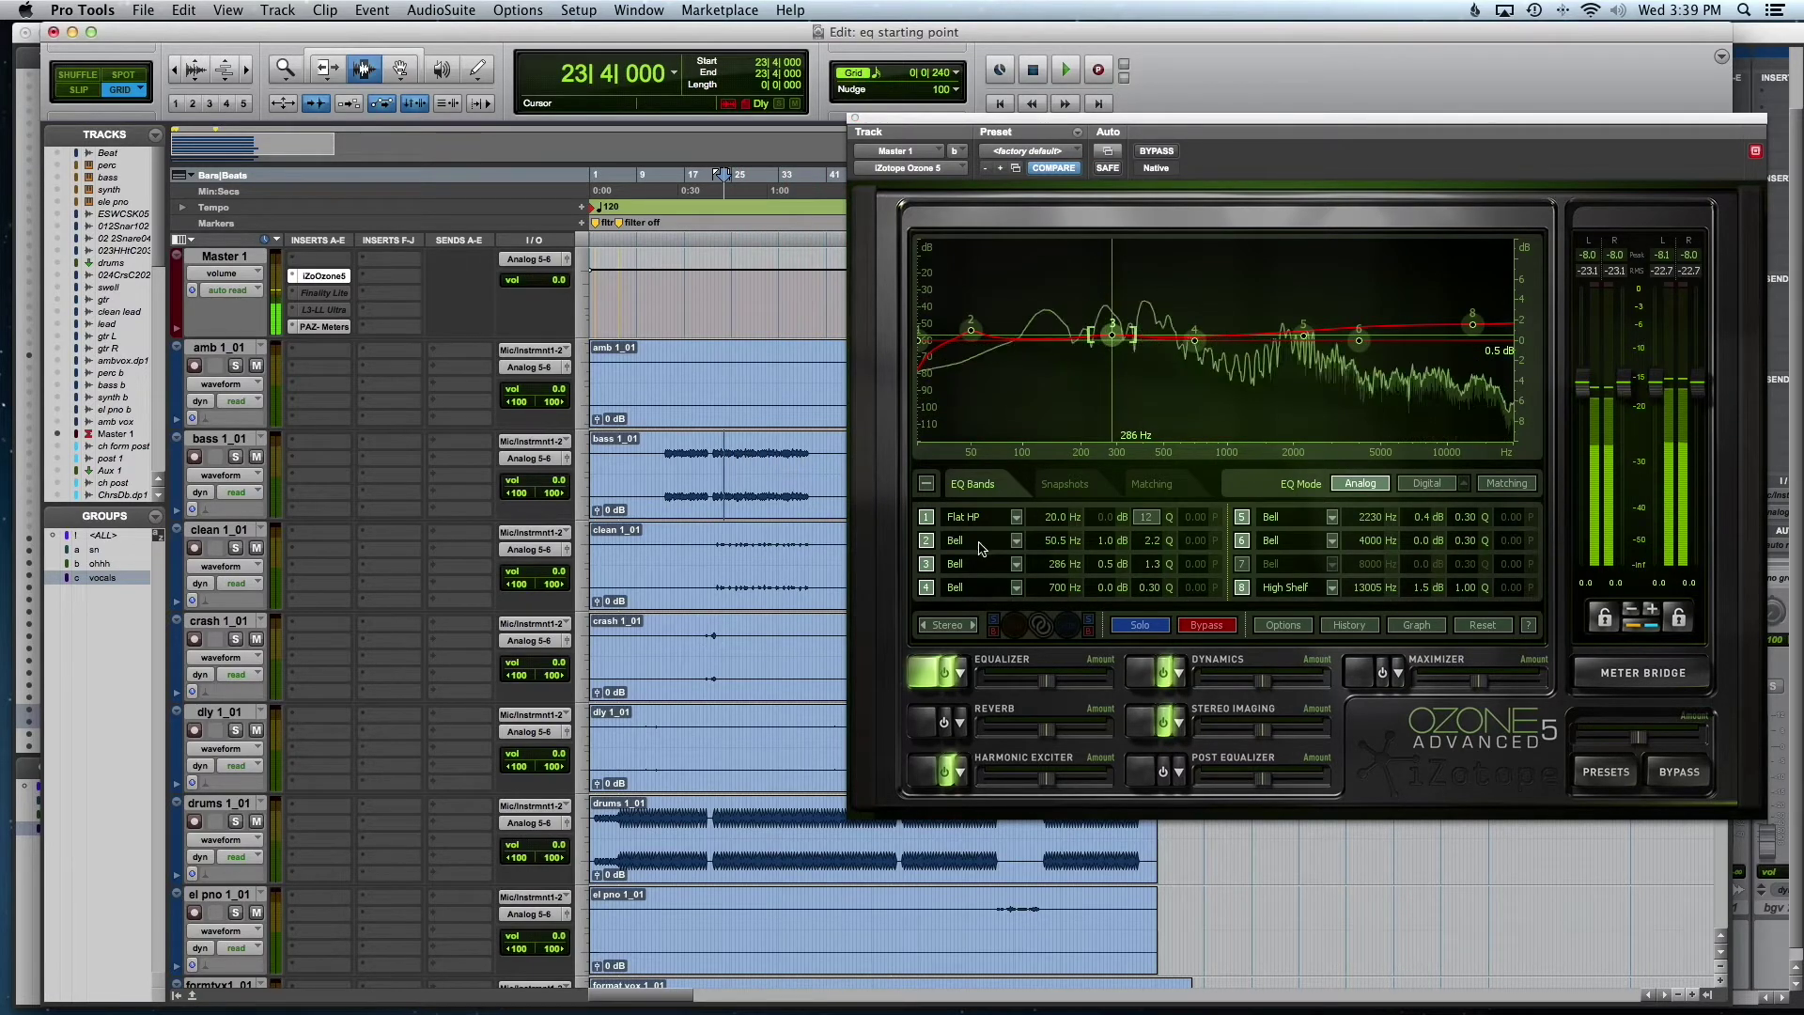
Audition the mix from 23|4|000 with EQ band 2 switched off and back on
key(space)
click(925, 542)
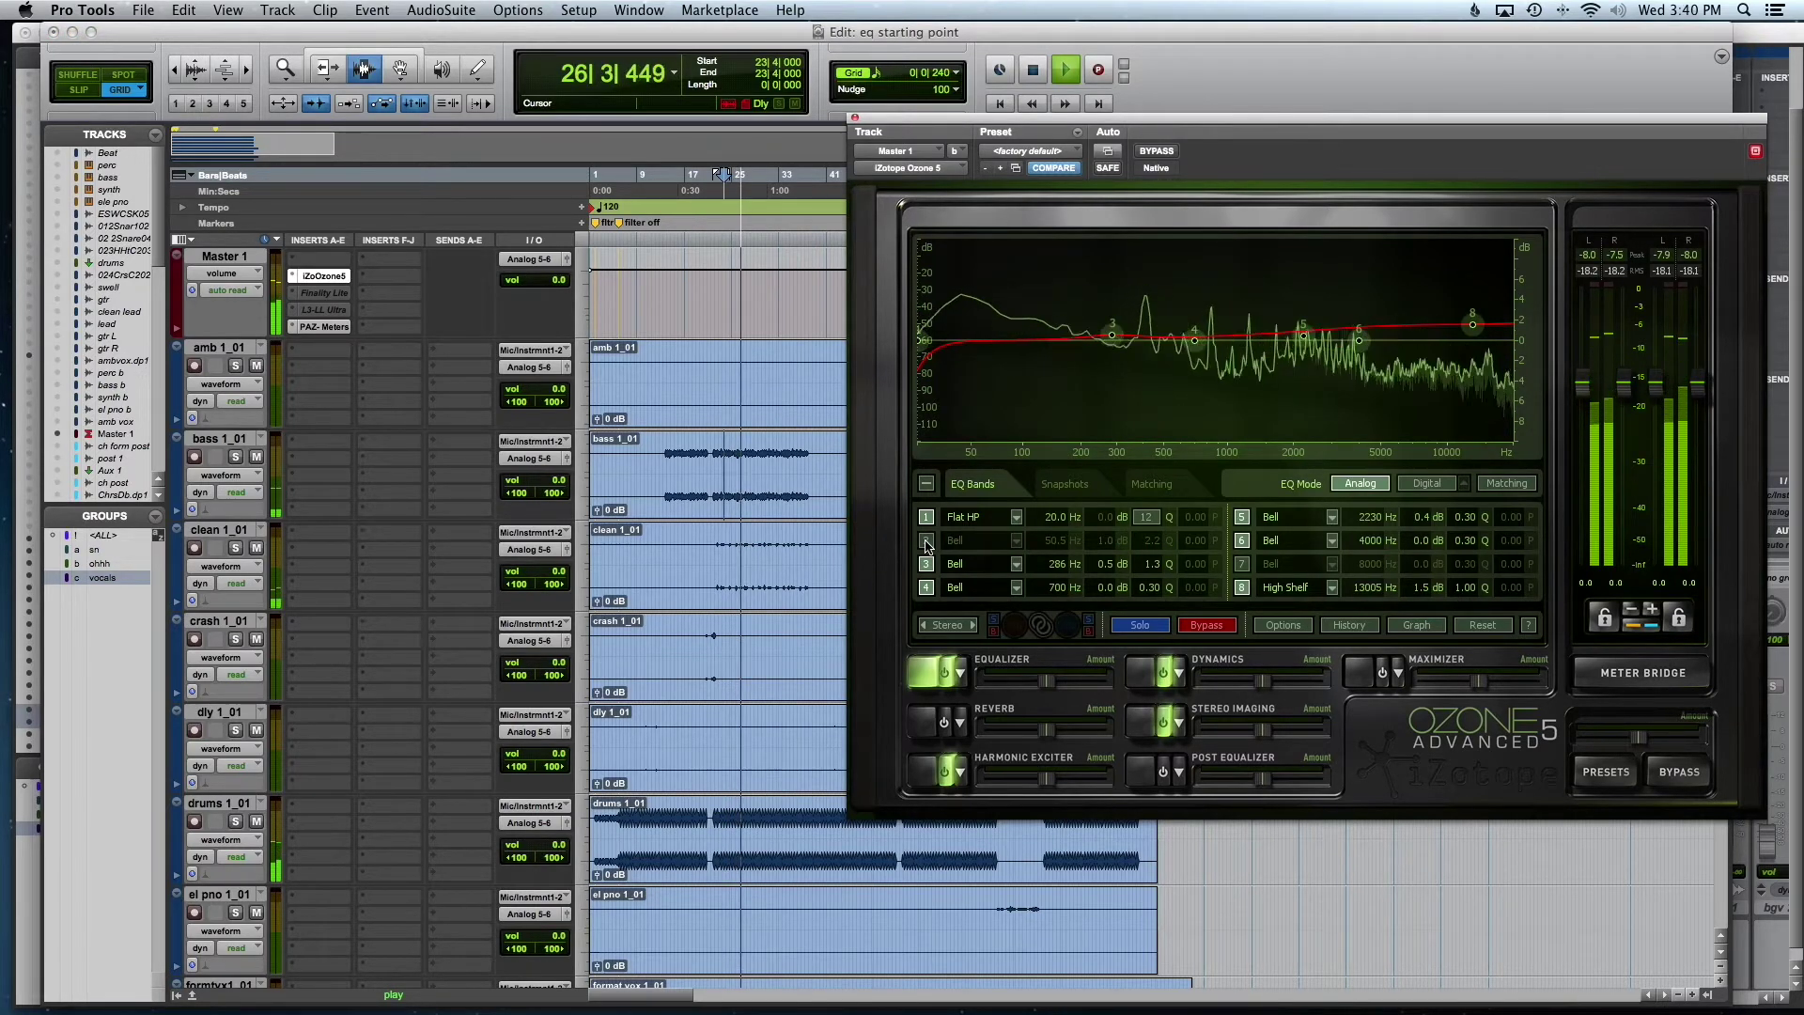
click(926, 542)
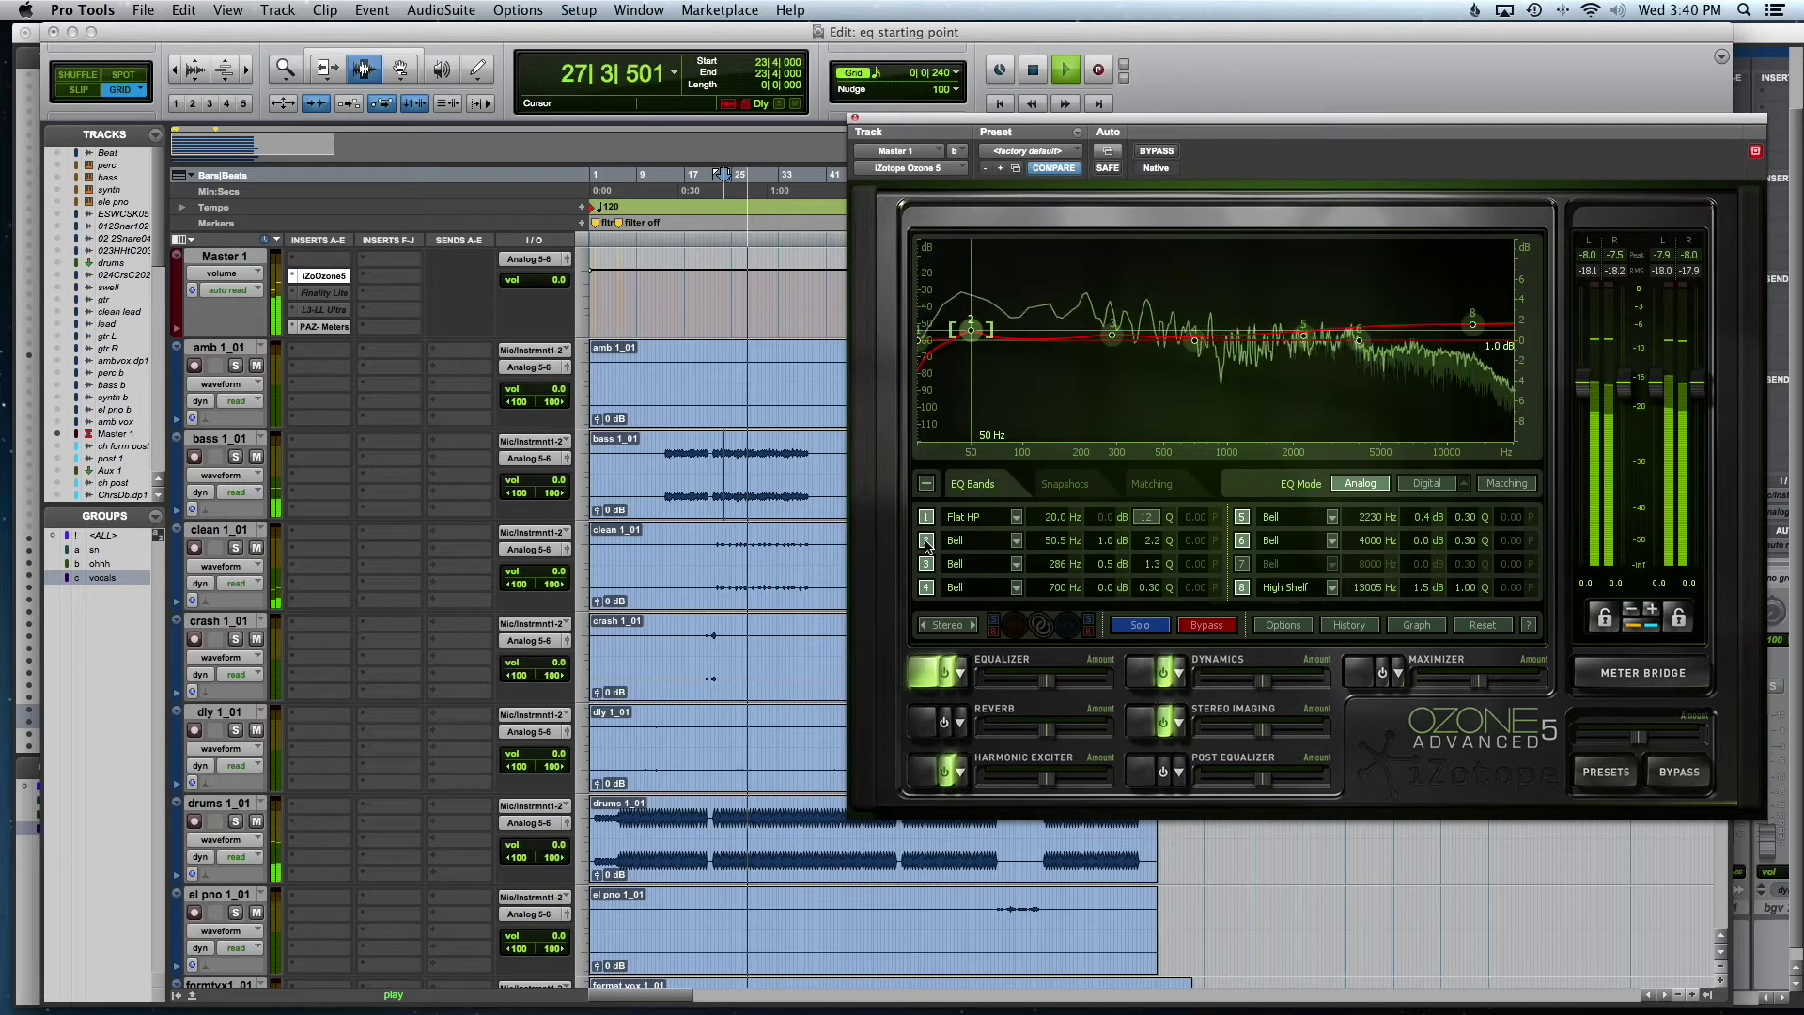
key(space)
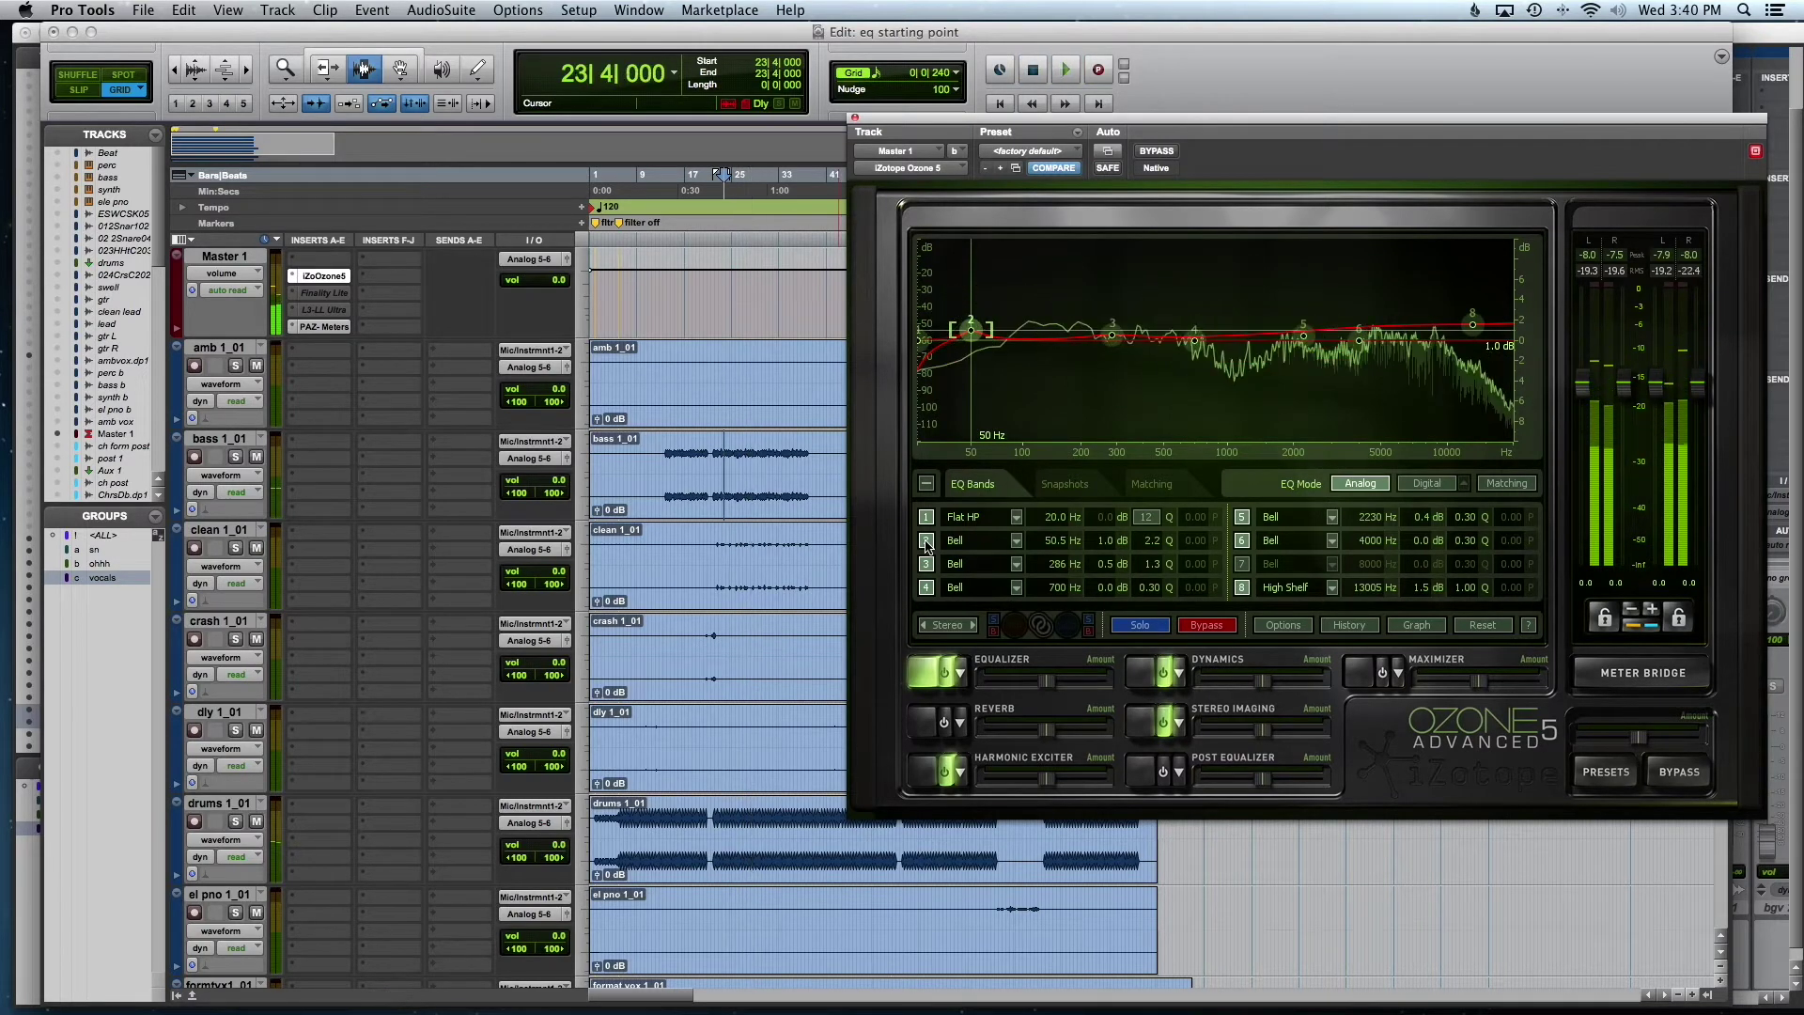
key(space)
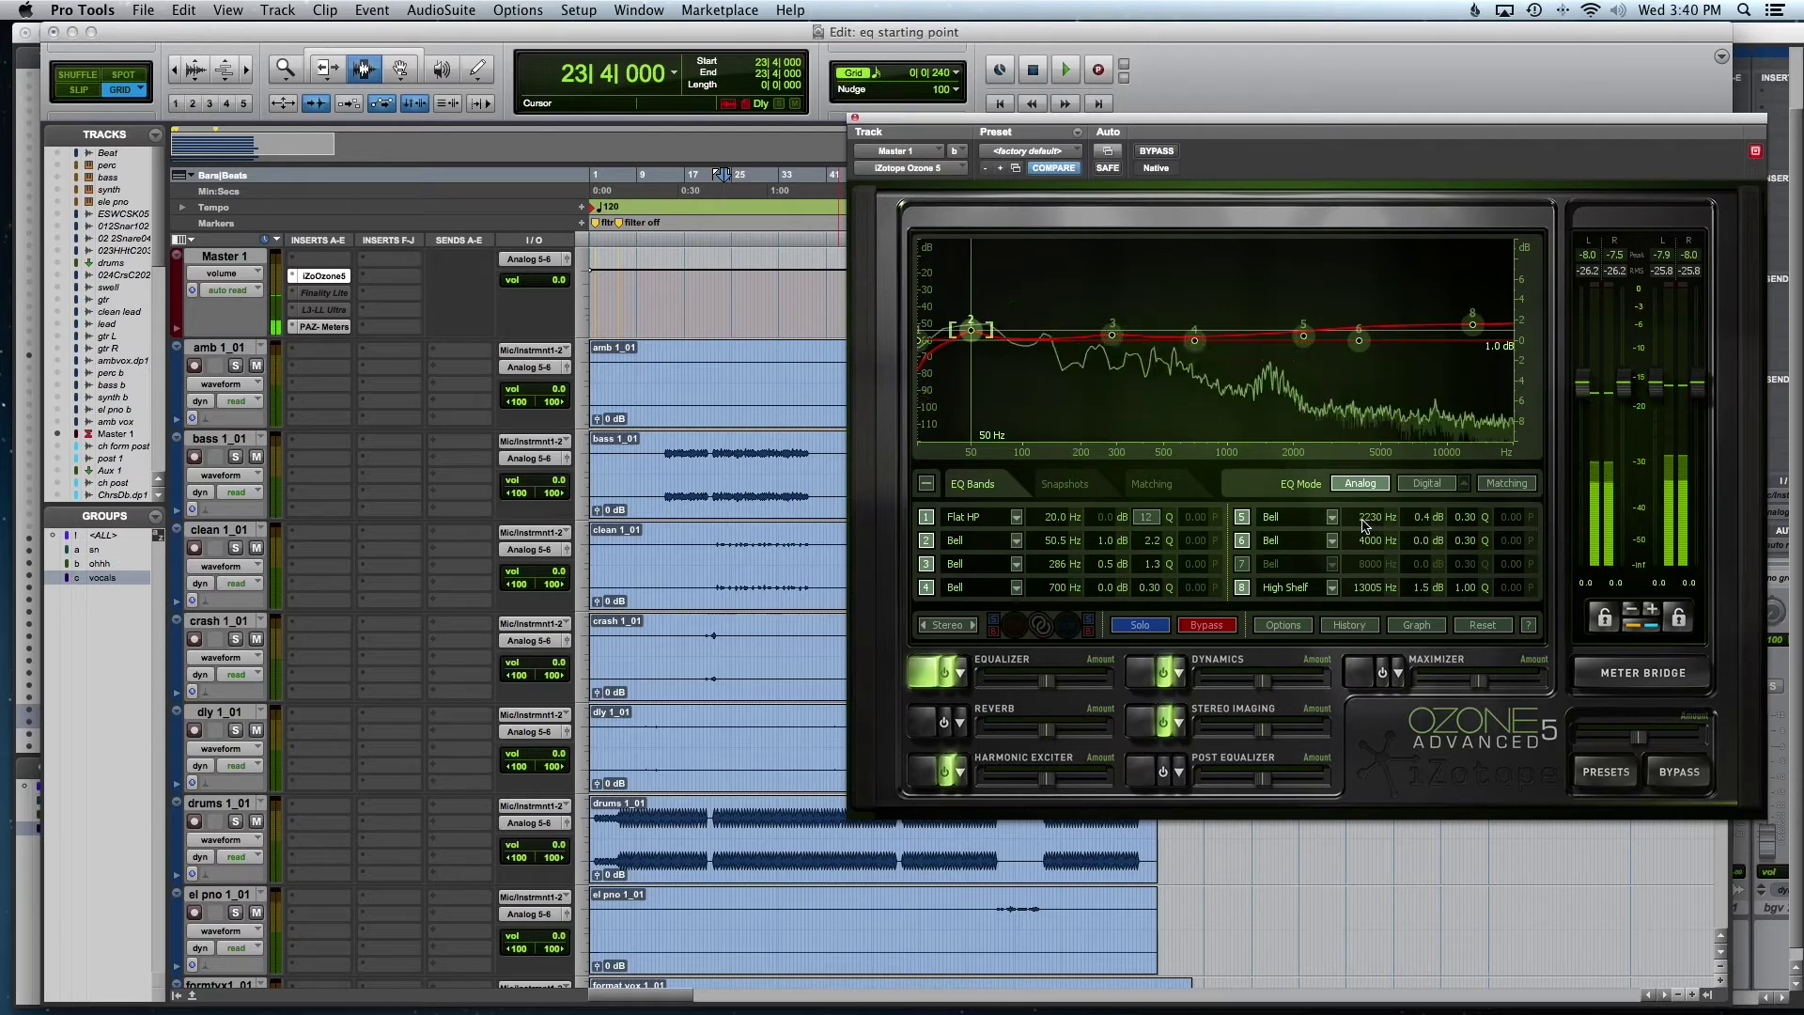
Play the section from 23|4|000 twice, comparing EQ band 5 off and on in each pass
key(space)
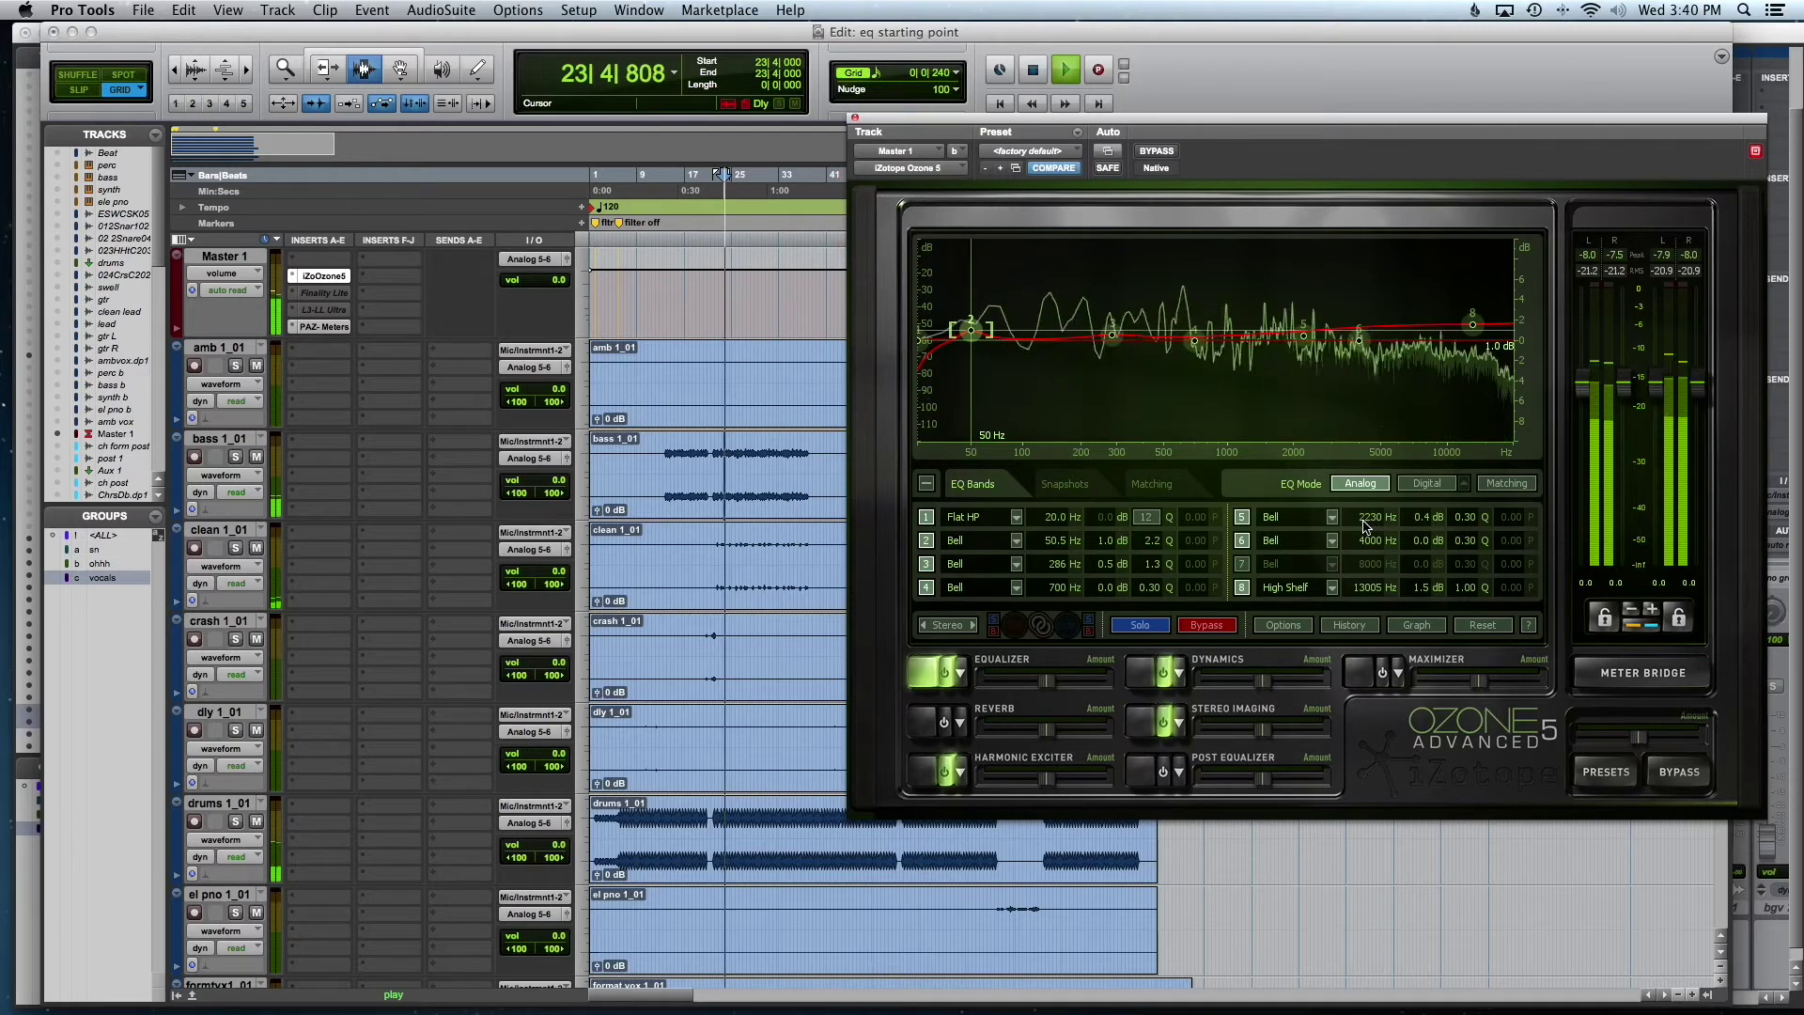
click(1243, 520)
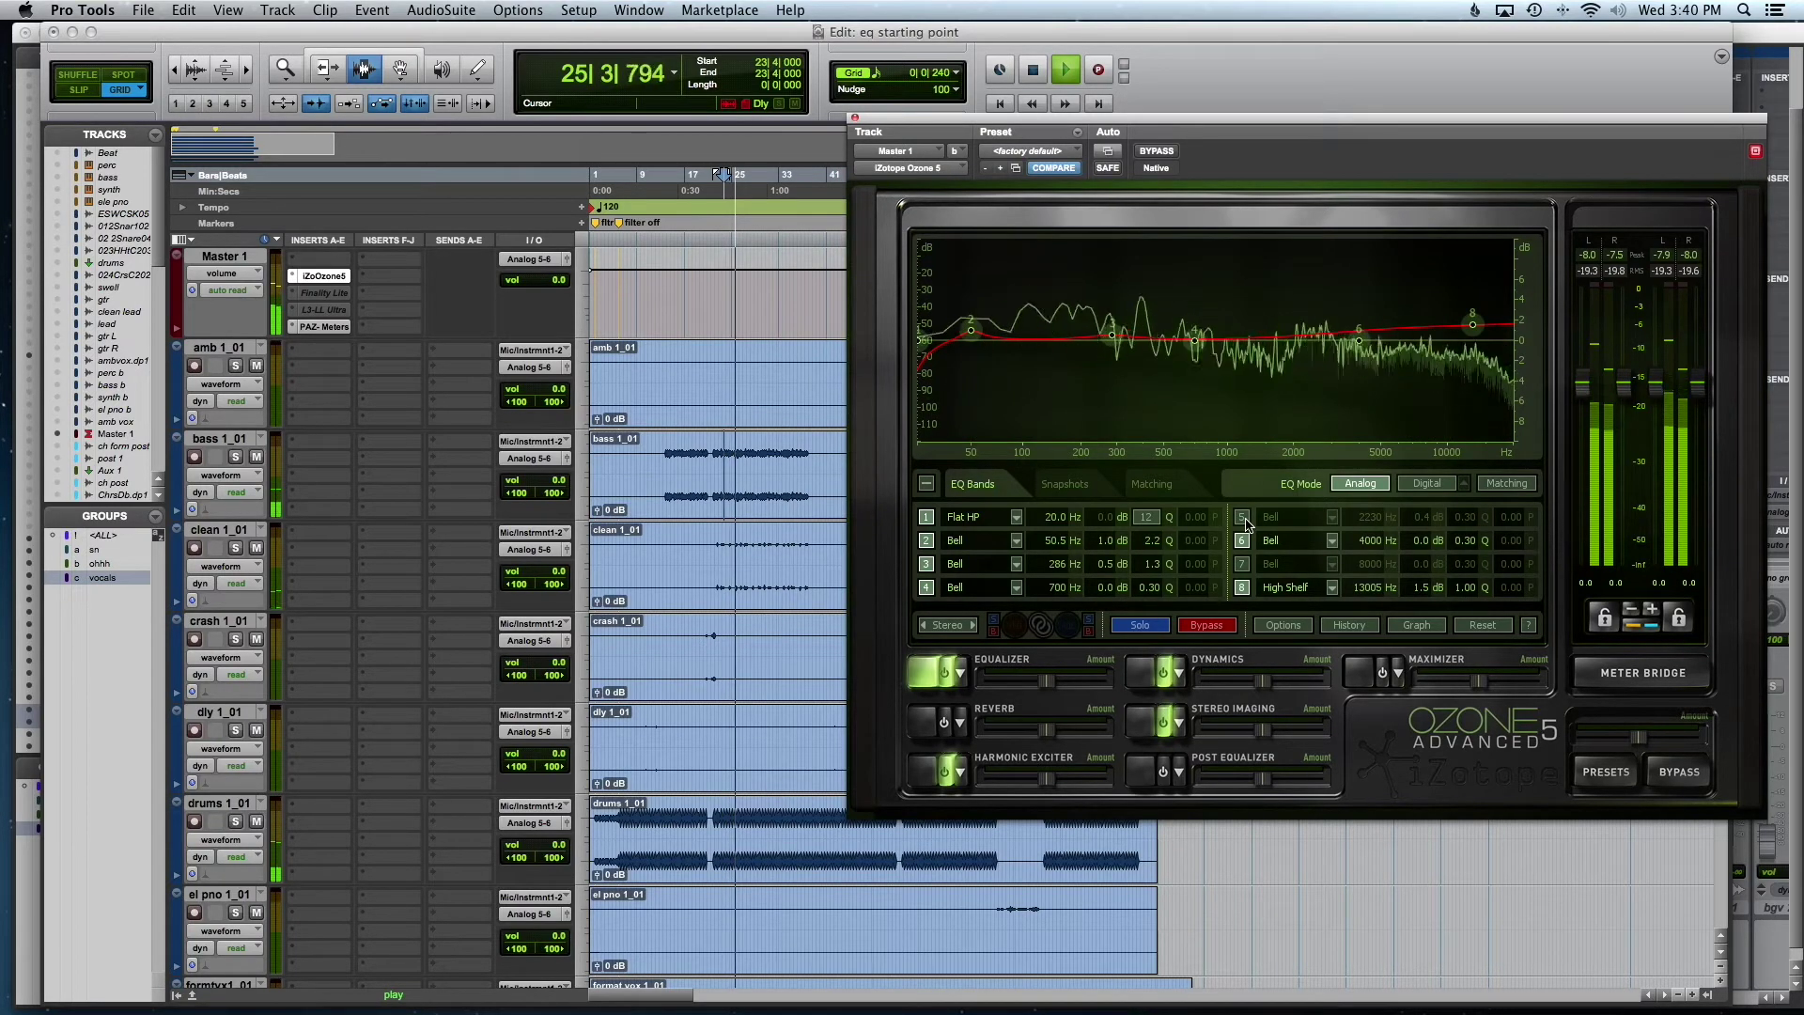
click(1243, 520)
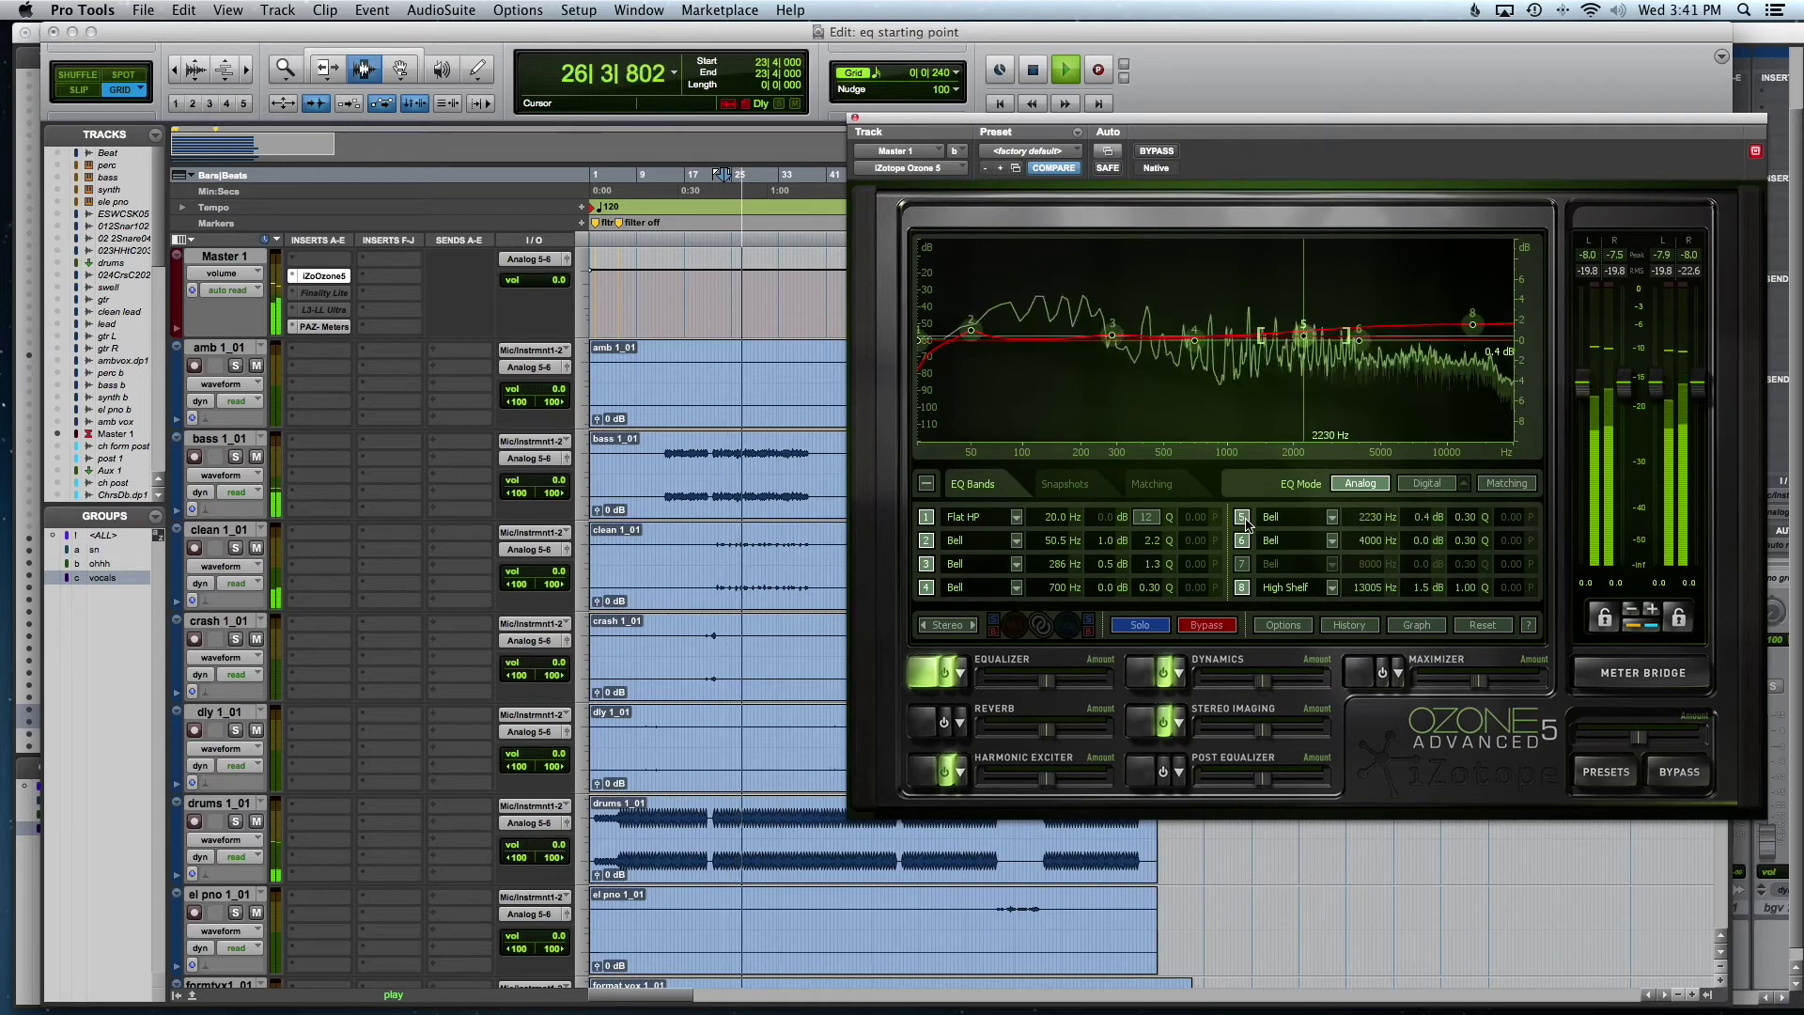
key(space)
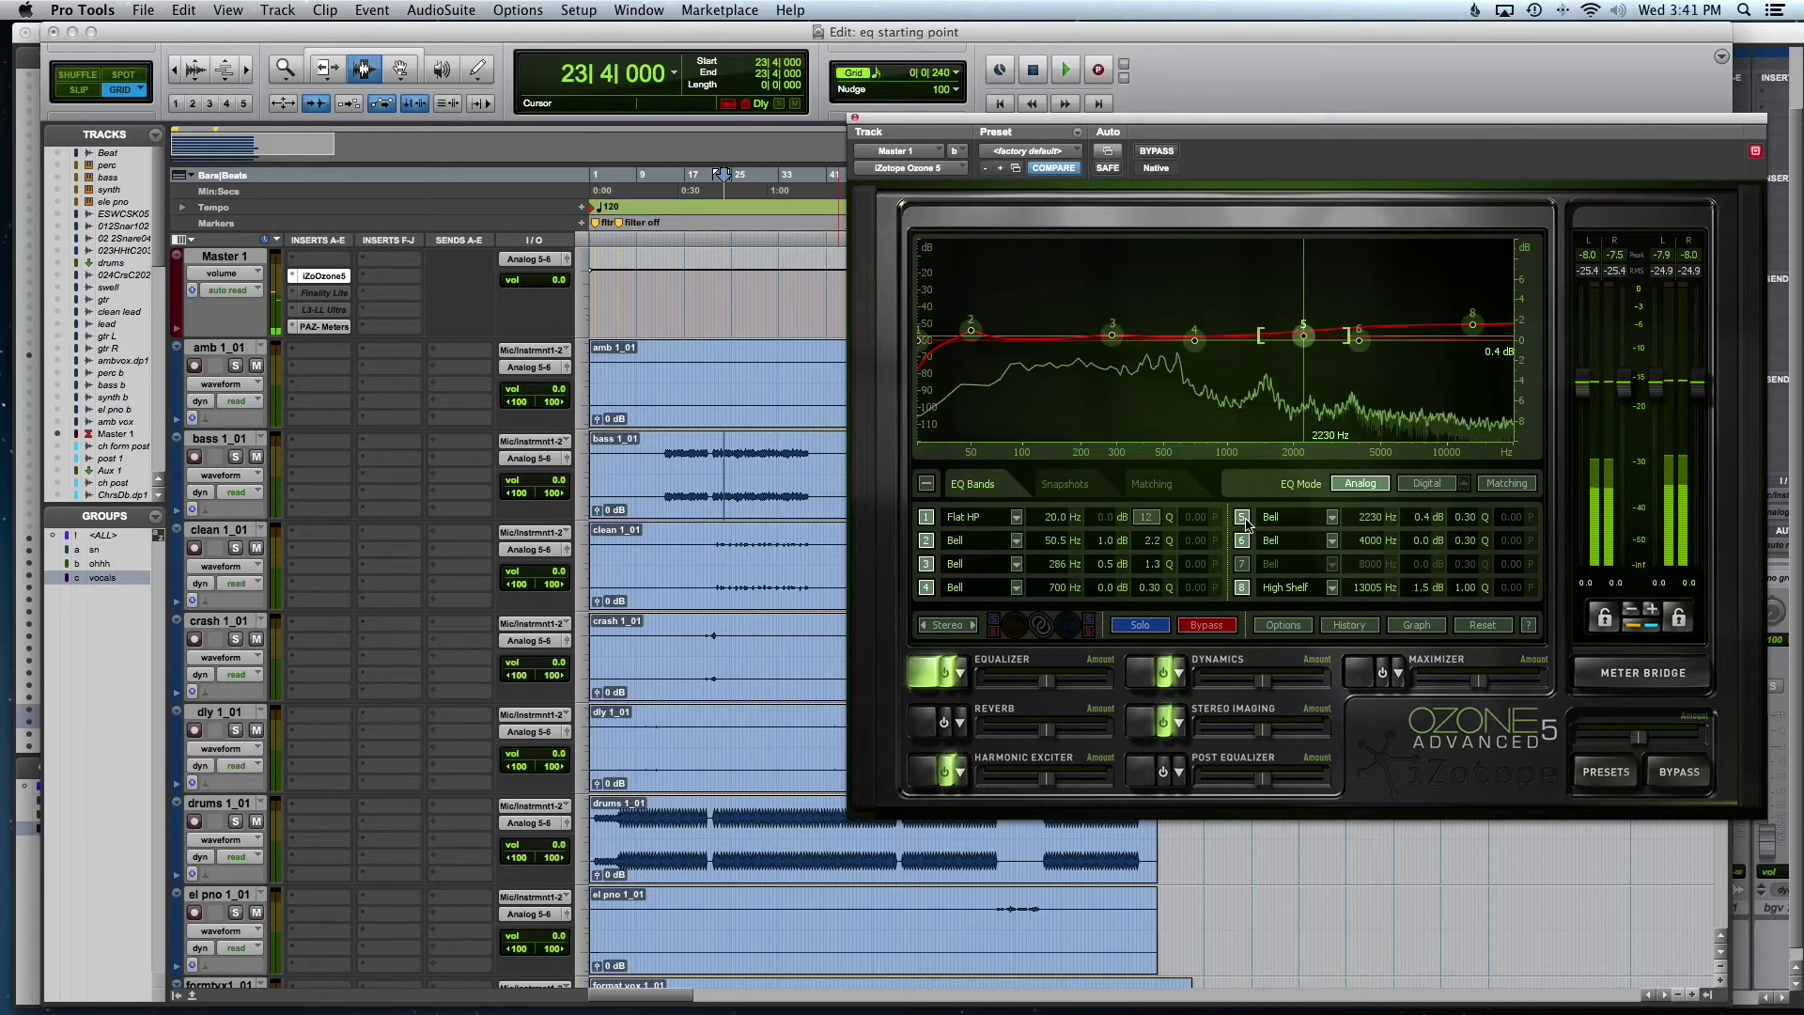
key(space)
click(1244, 519)
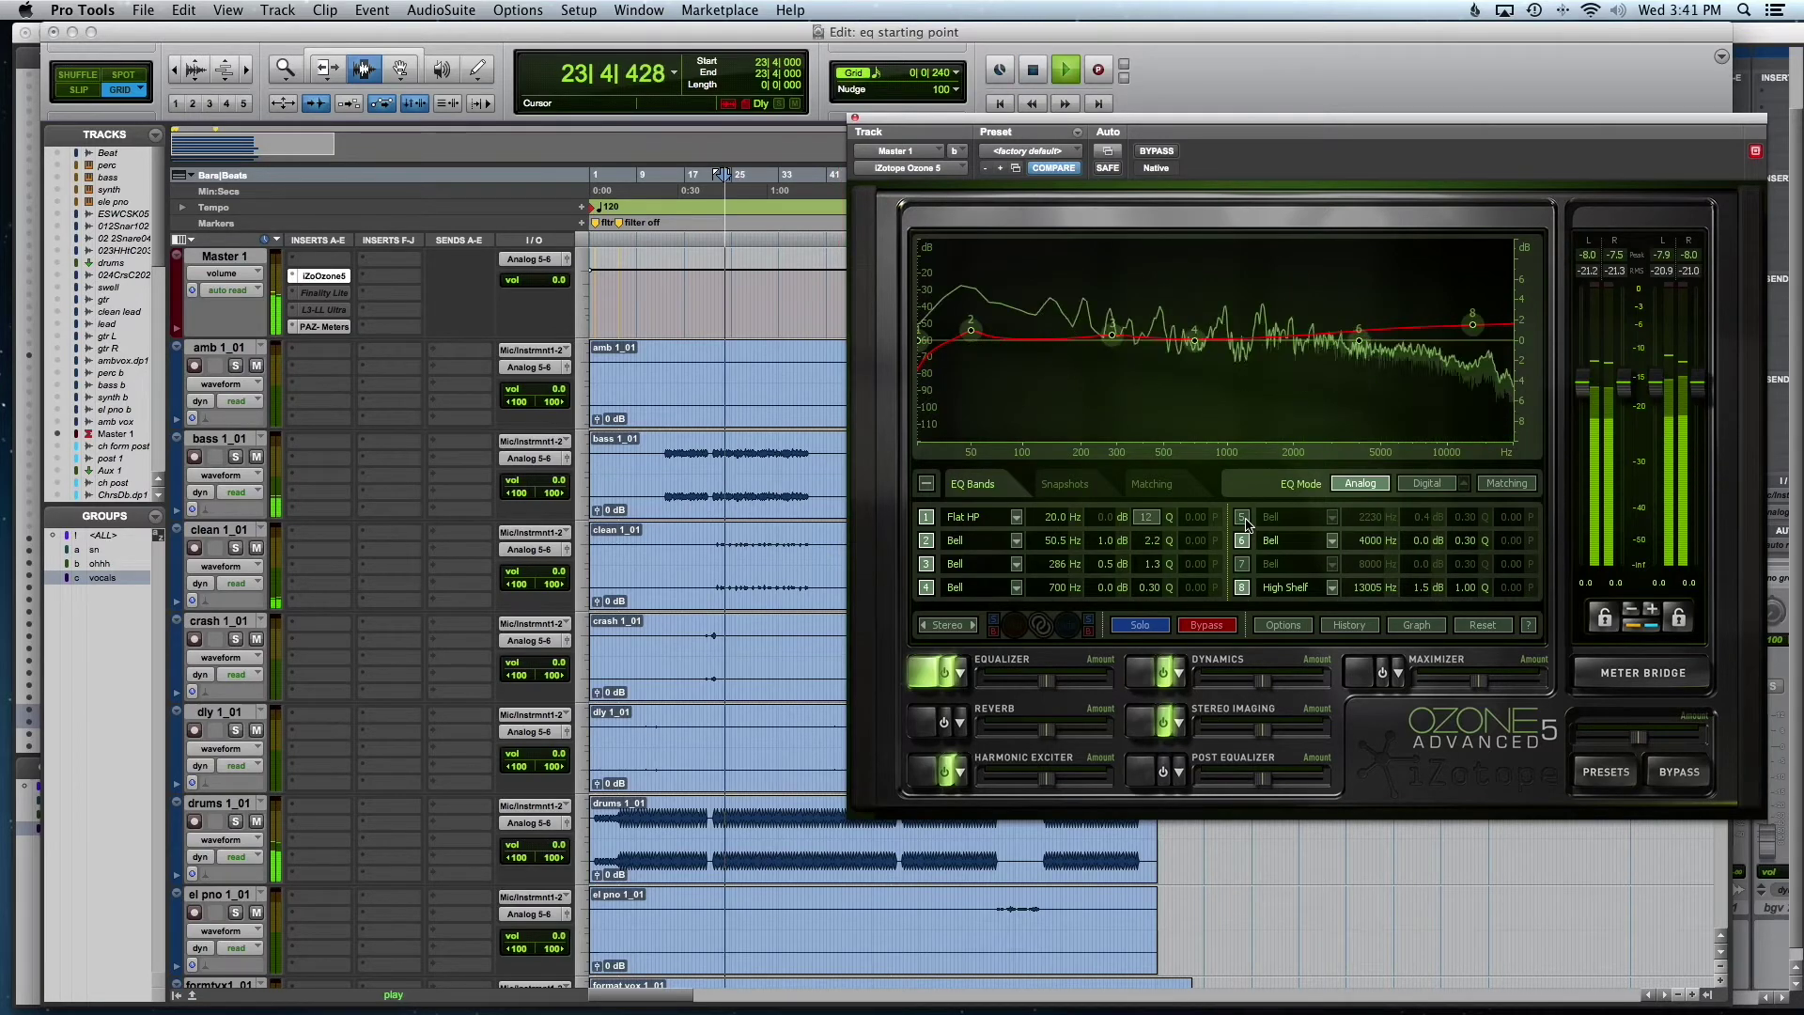
click(1244, 520)
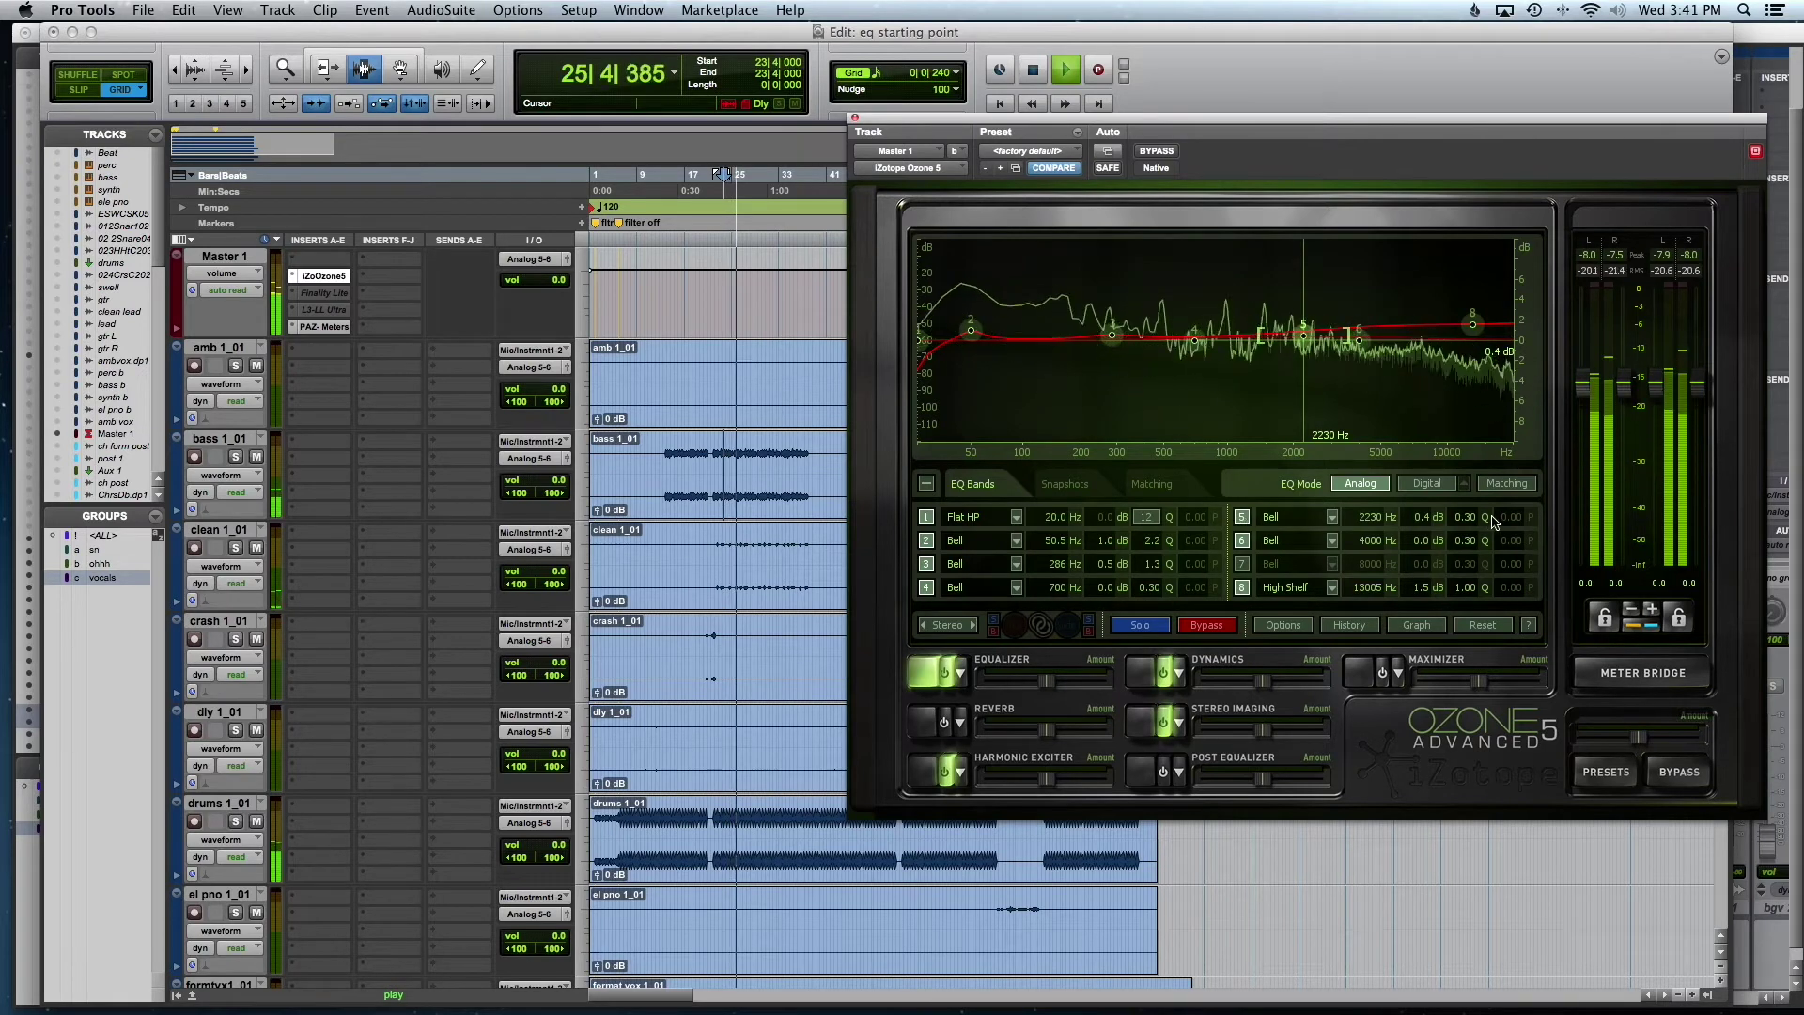
key(space)
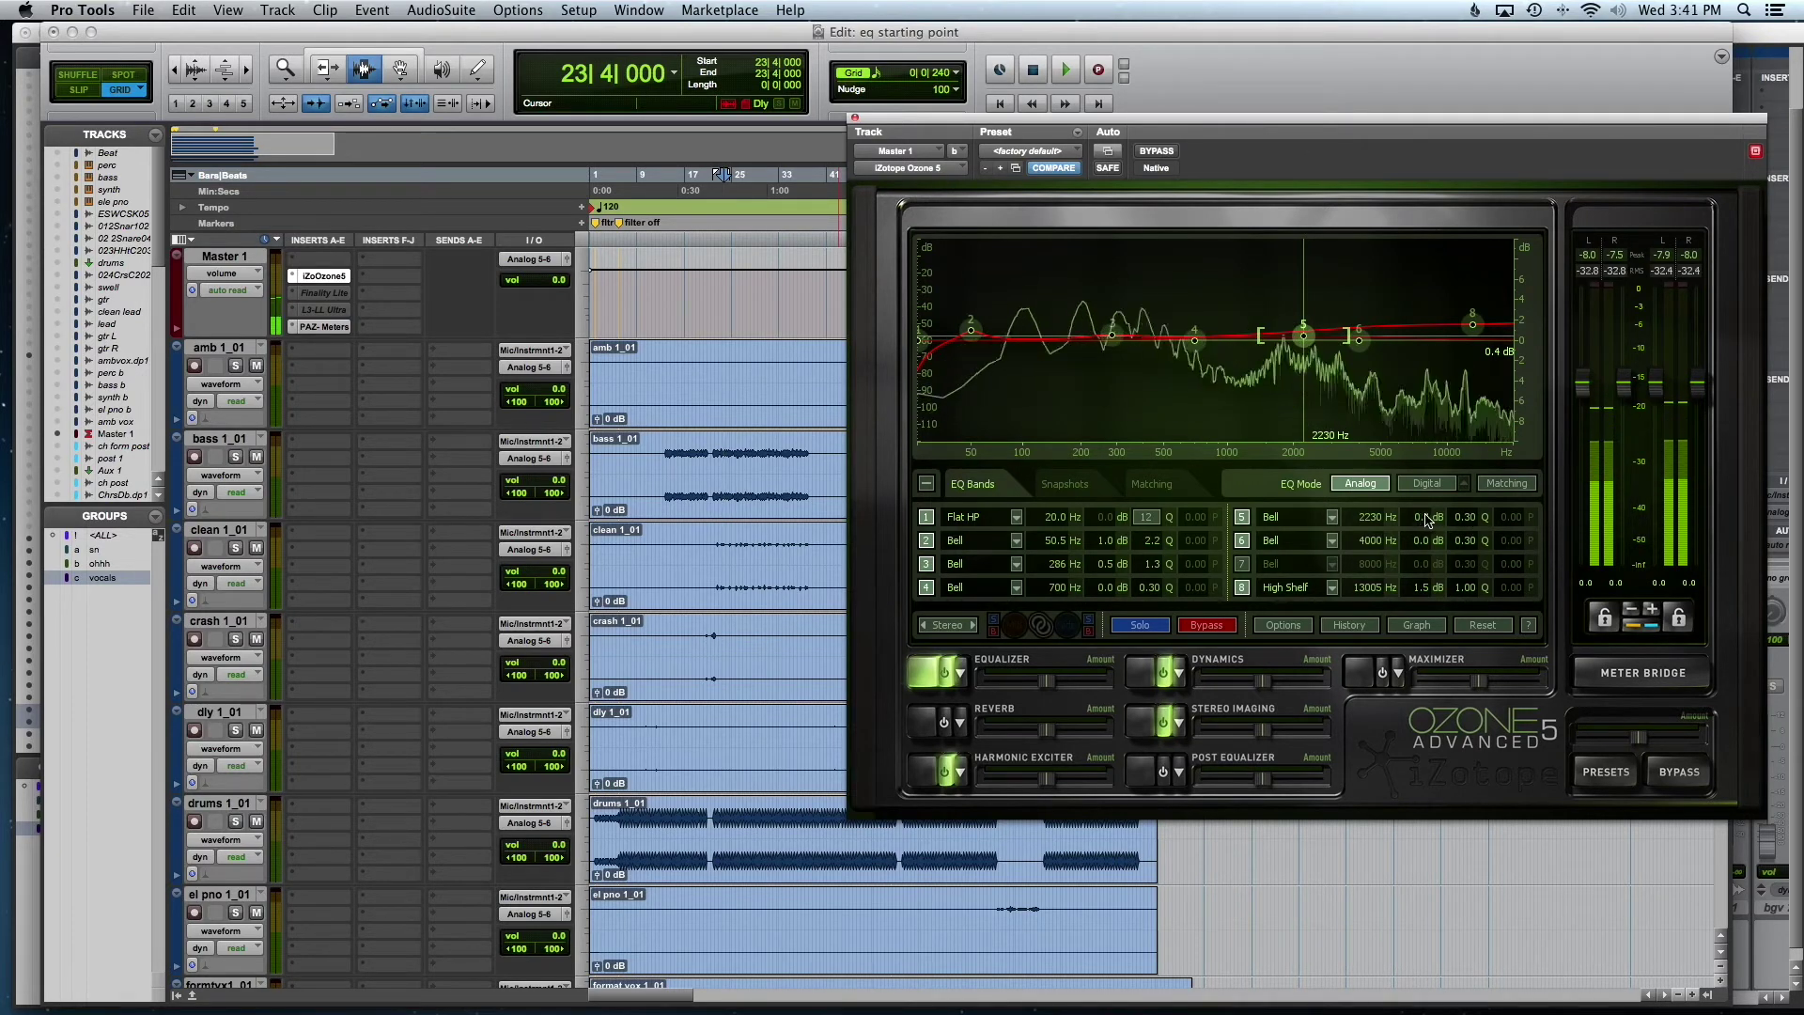
Vary EQ band 5's gain between 0.2 and 0.7 dB, finishing at 0.4 dB
mouse_move(1427, 518)
mouse_down()
mouse_move(1426, 455)
mouse_move(1414, 510)
mouse_up()
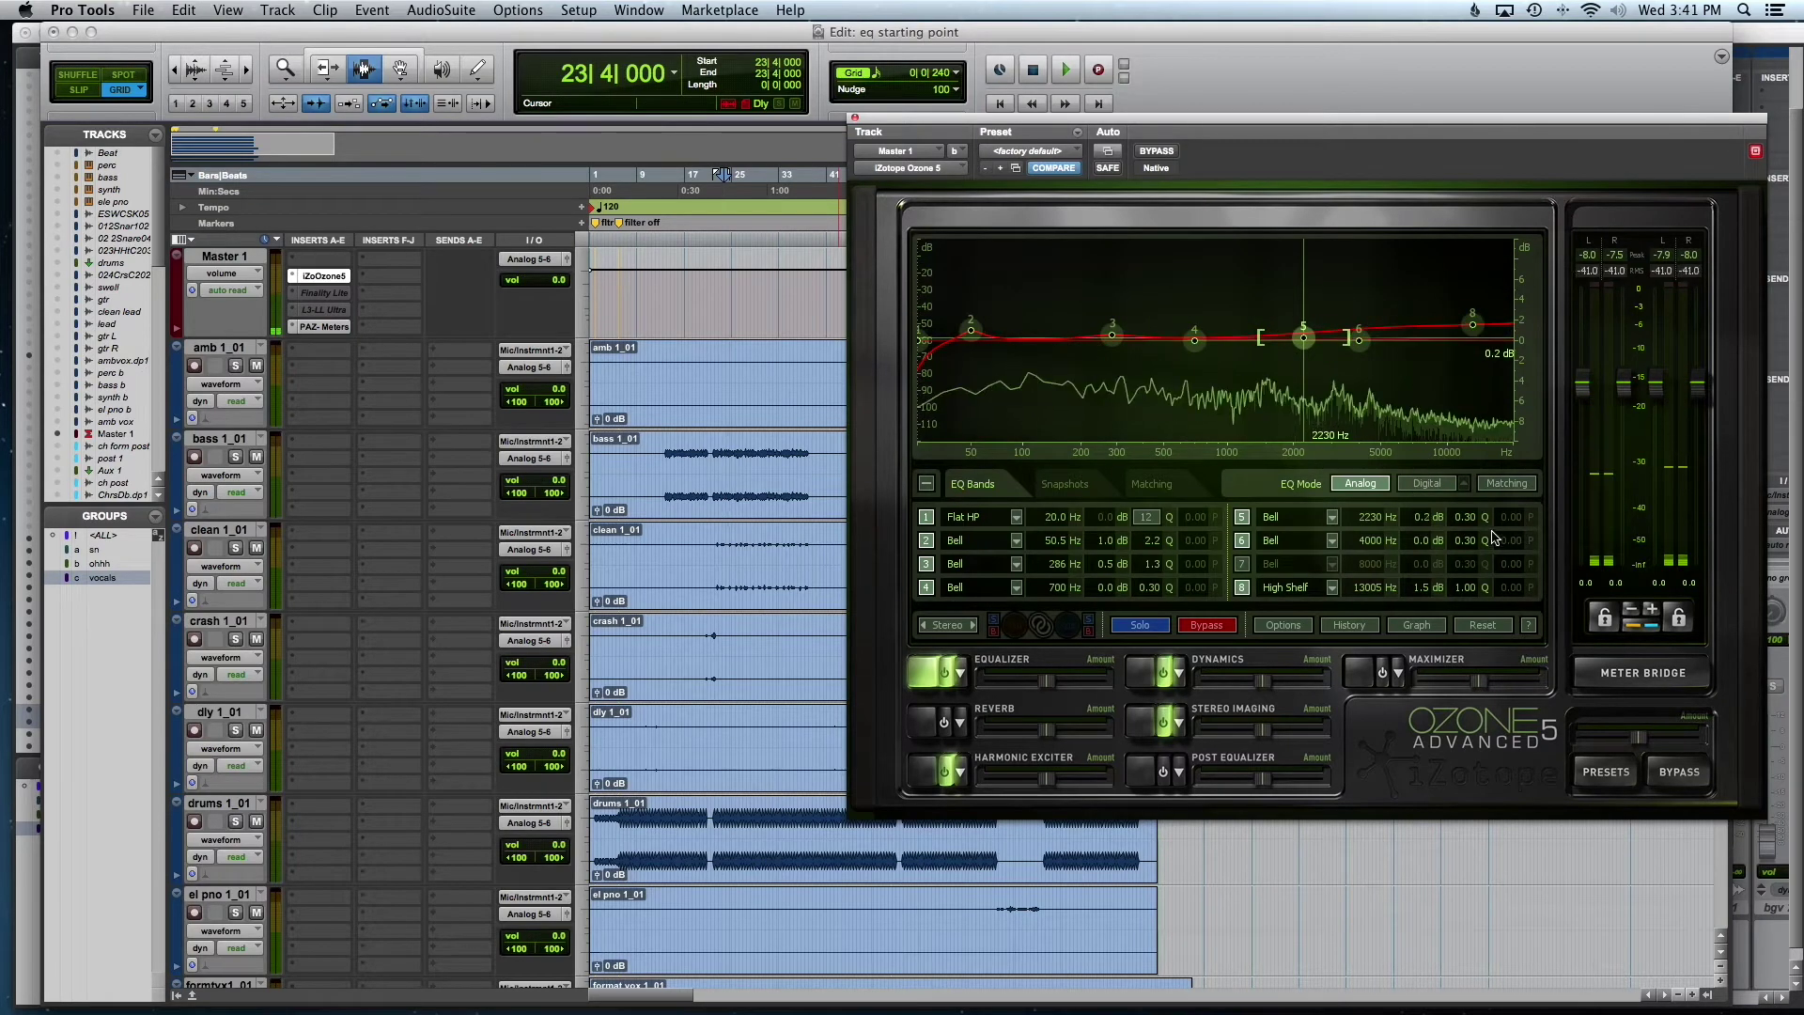
scroll(1427, 519, up, 3)
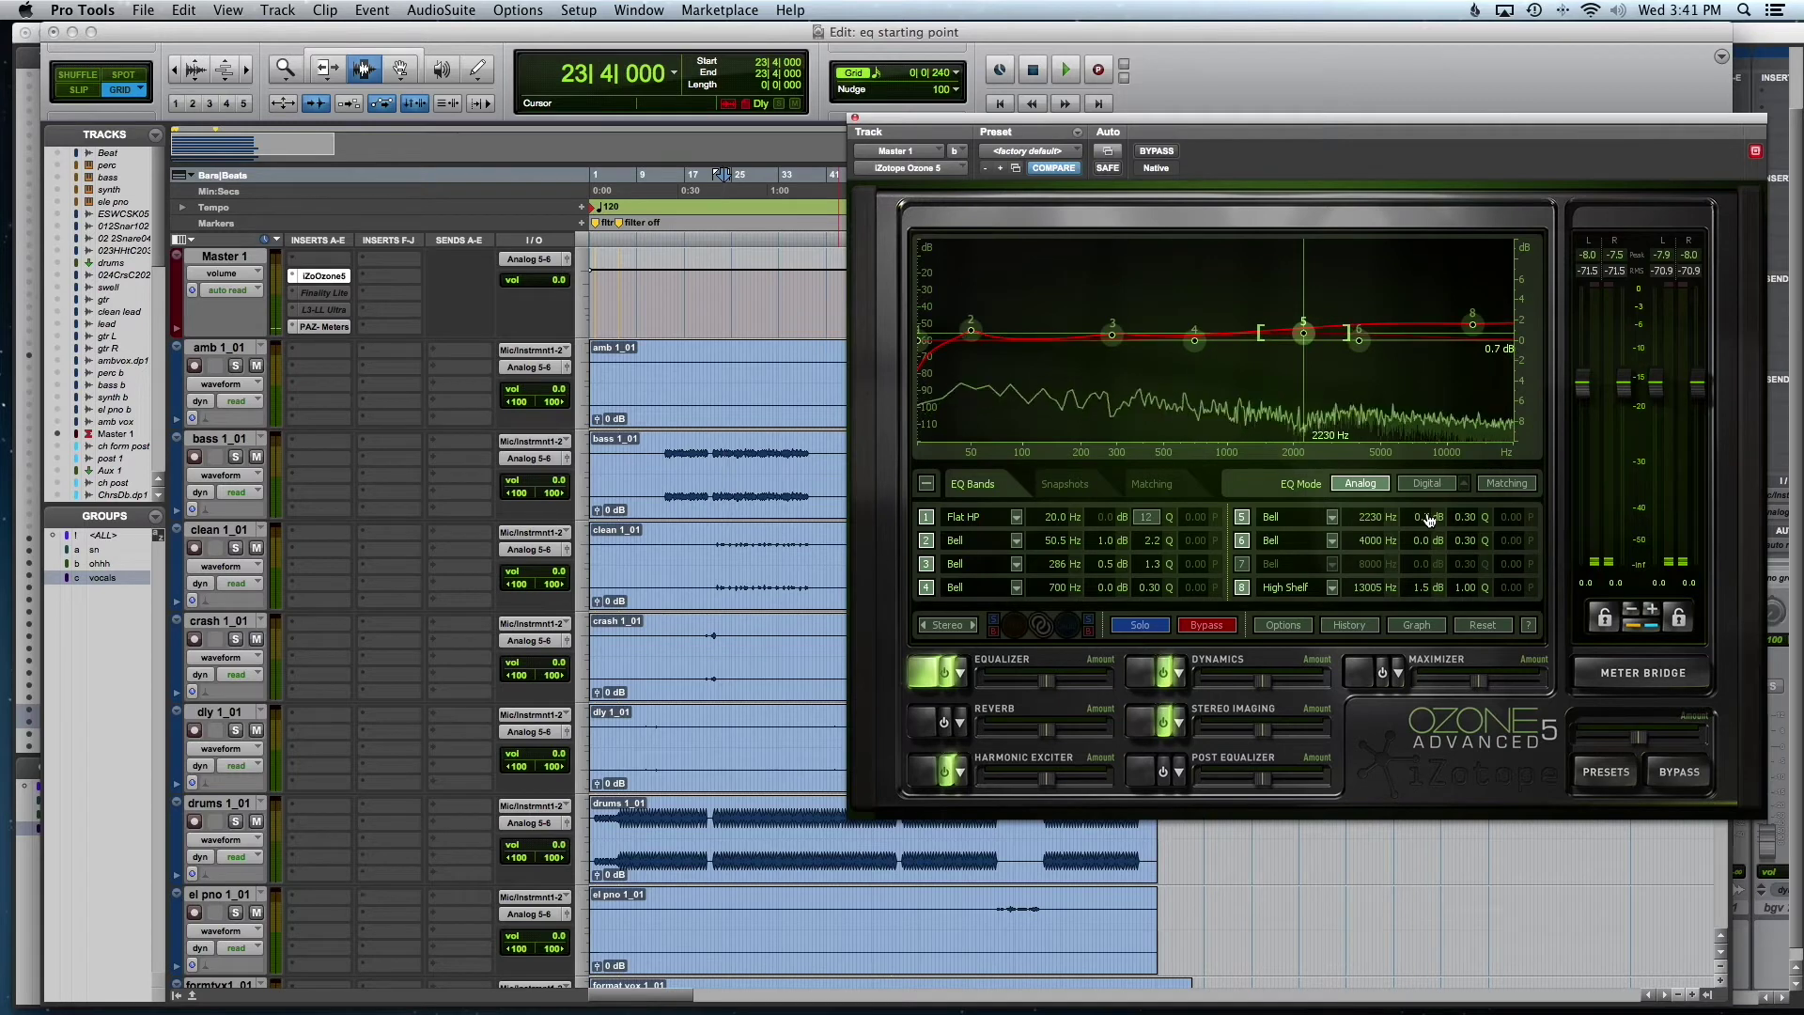
scroll(1428, 521, down, 2)
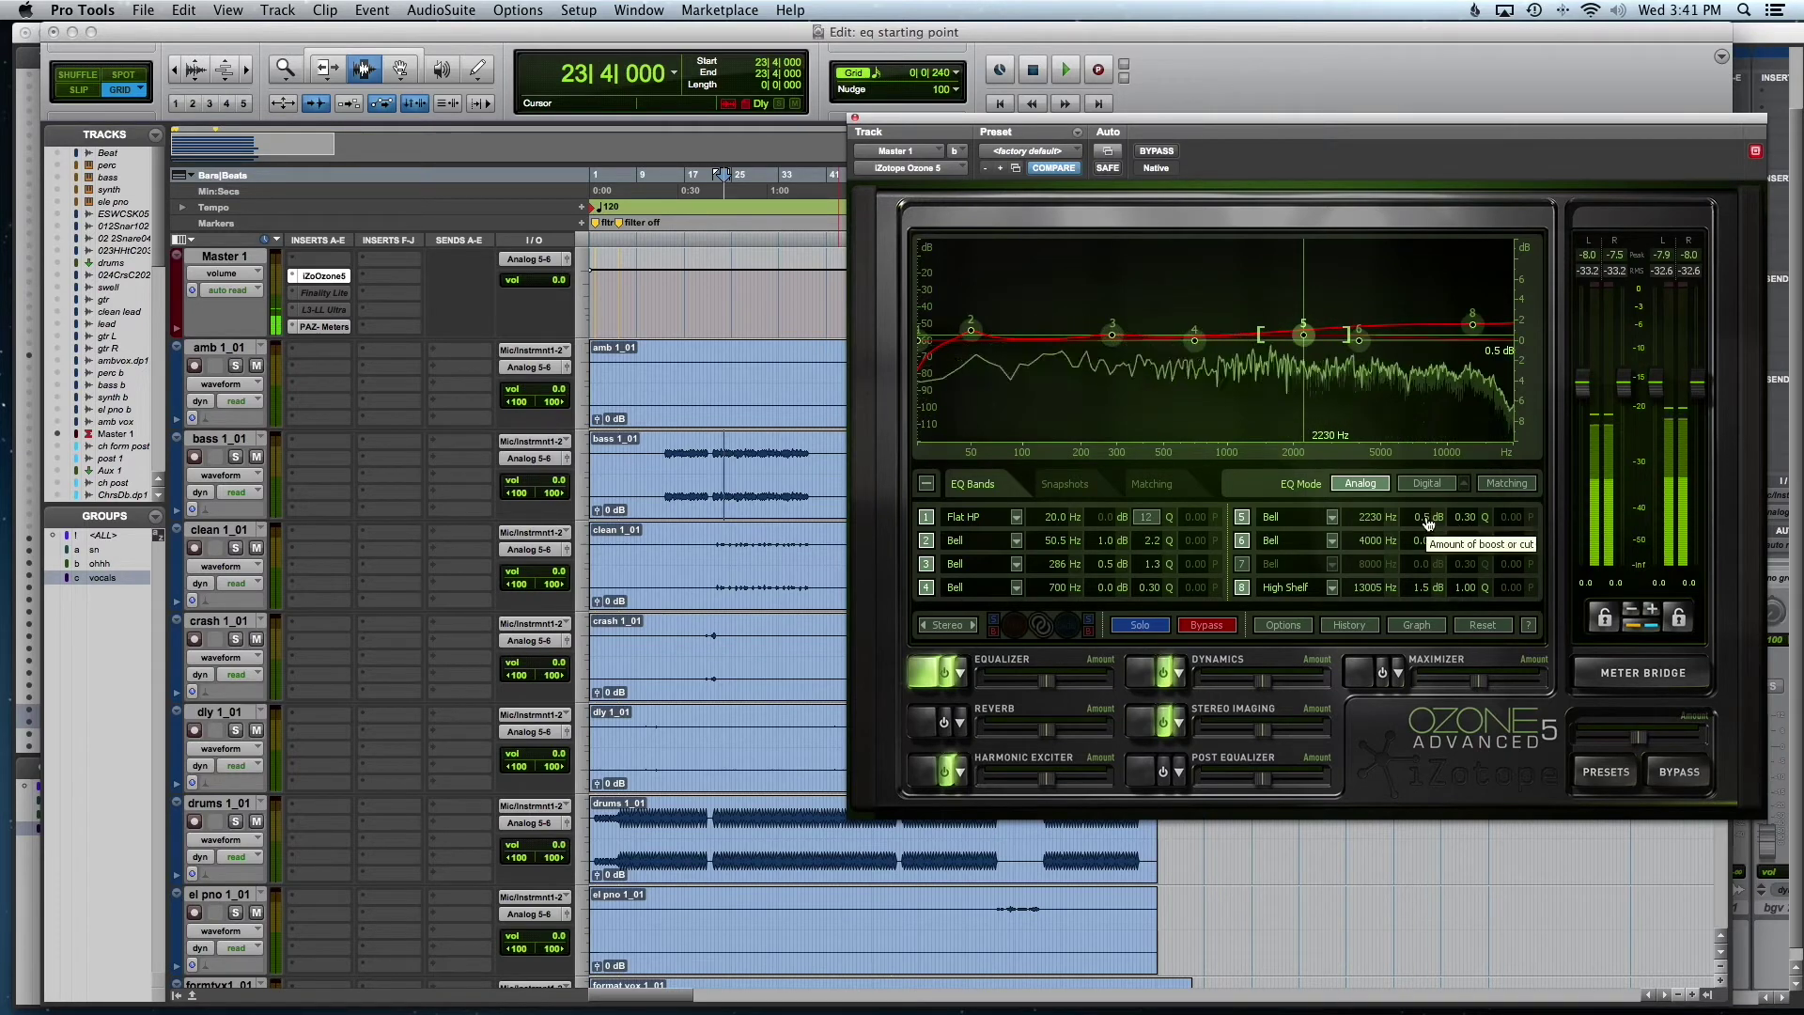
scroll(1427, 523, down, 1)
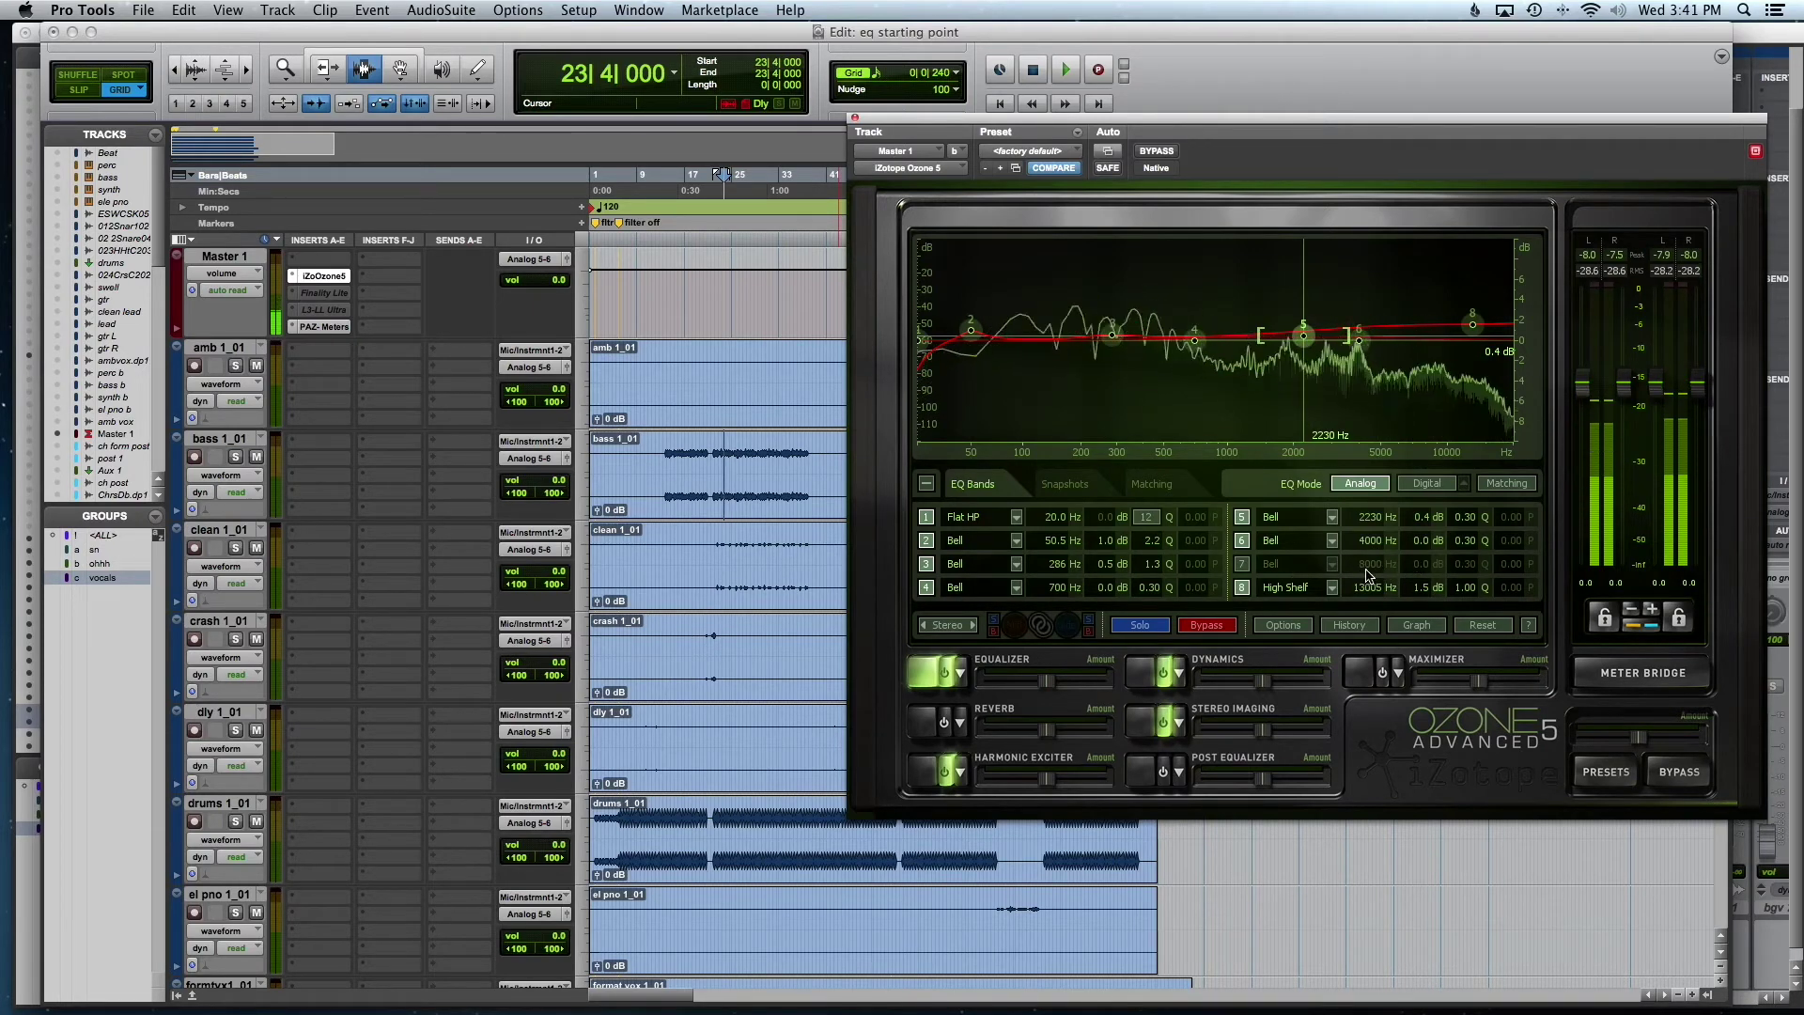
Enable EQ band 7 and audition the band 8 high shelf off and on, playing from 27|4|480
click(1239, 566)
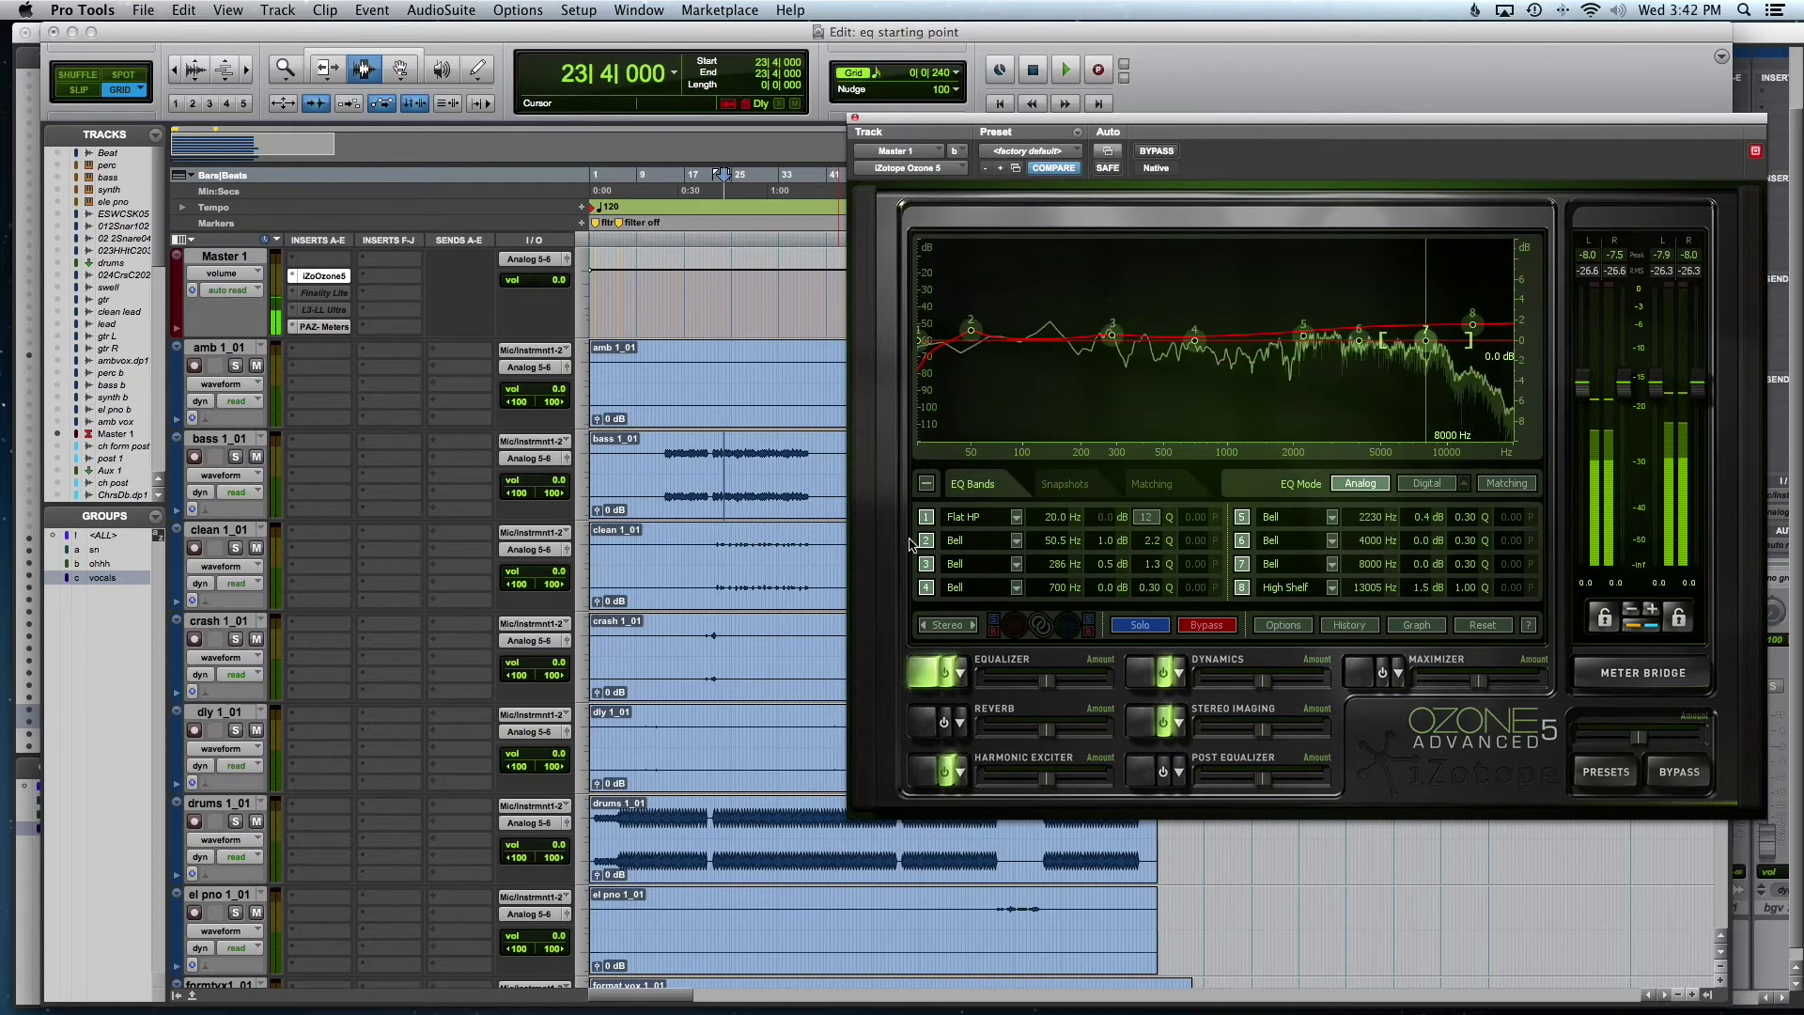
click(751, 467)
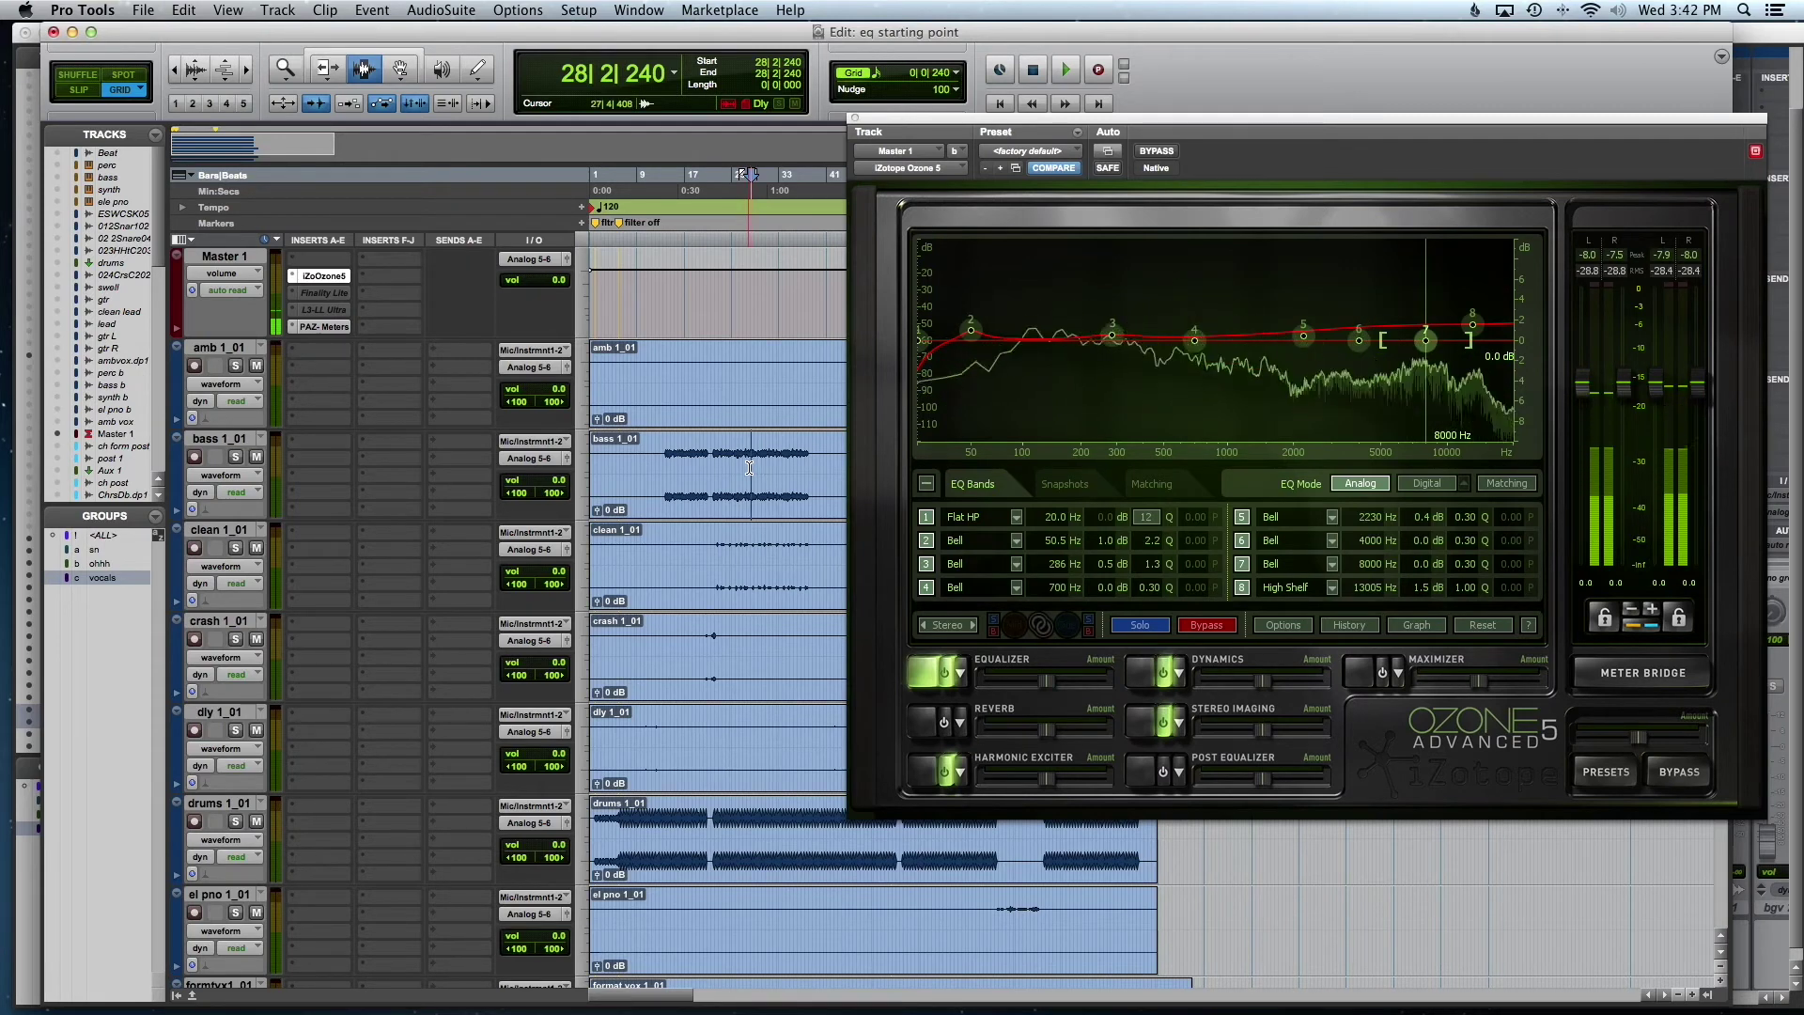
click(749, 467)
click(1241, 588)
key(space)
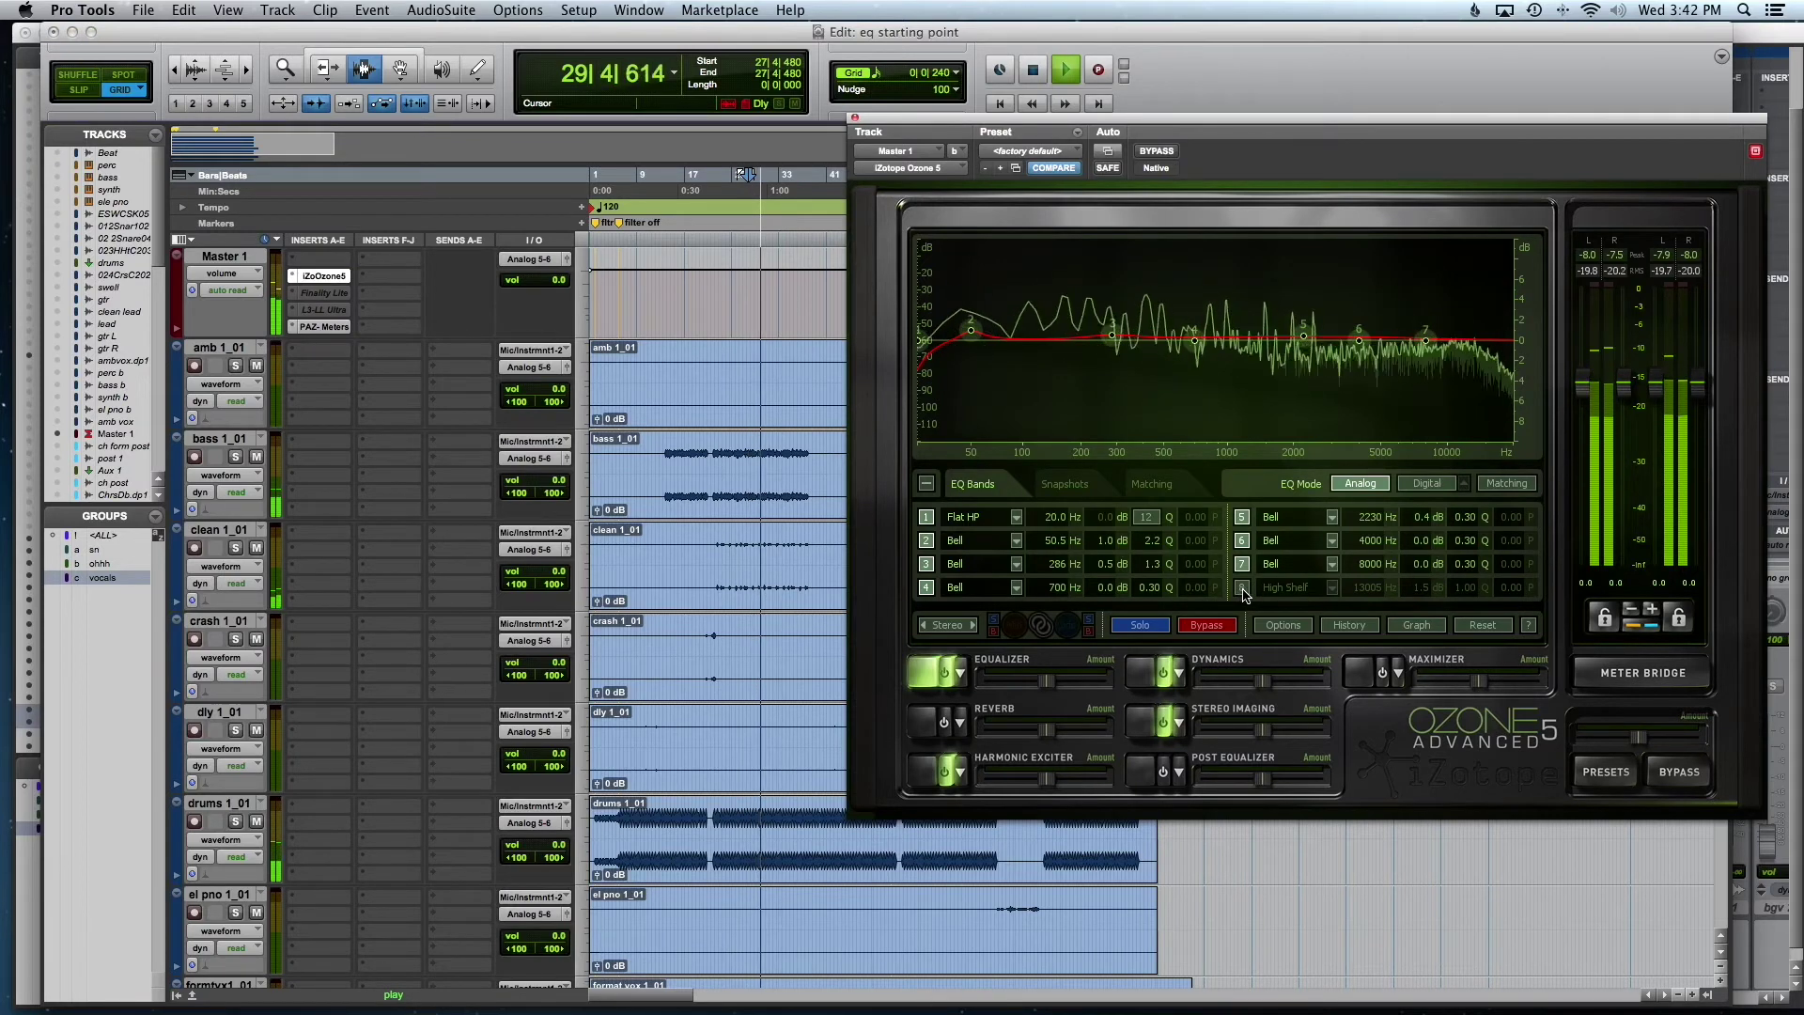
click(1242, 588)
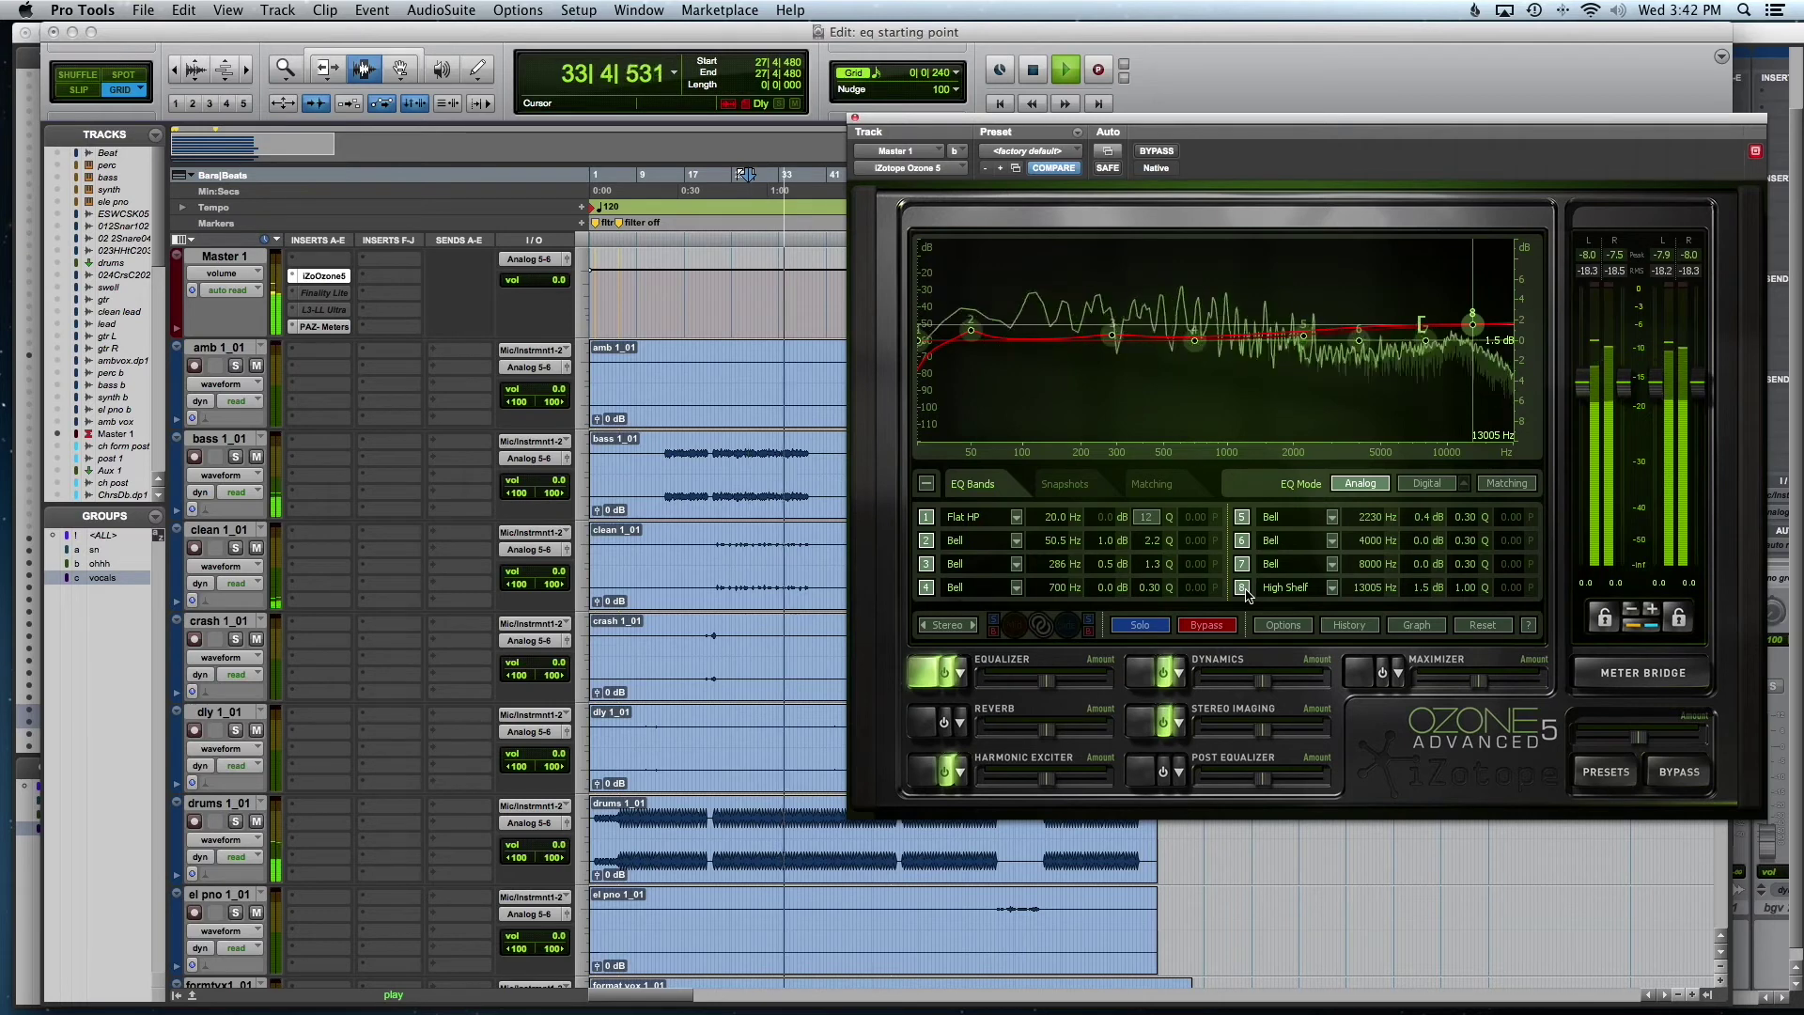
key(space)
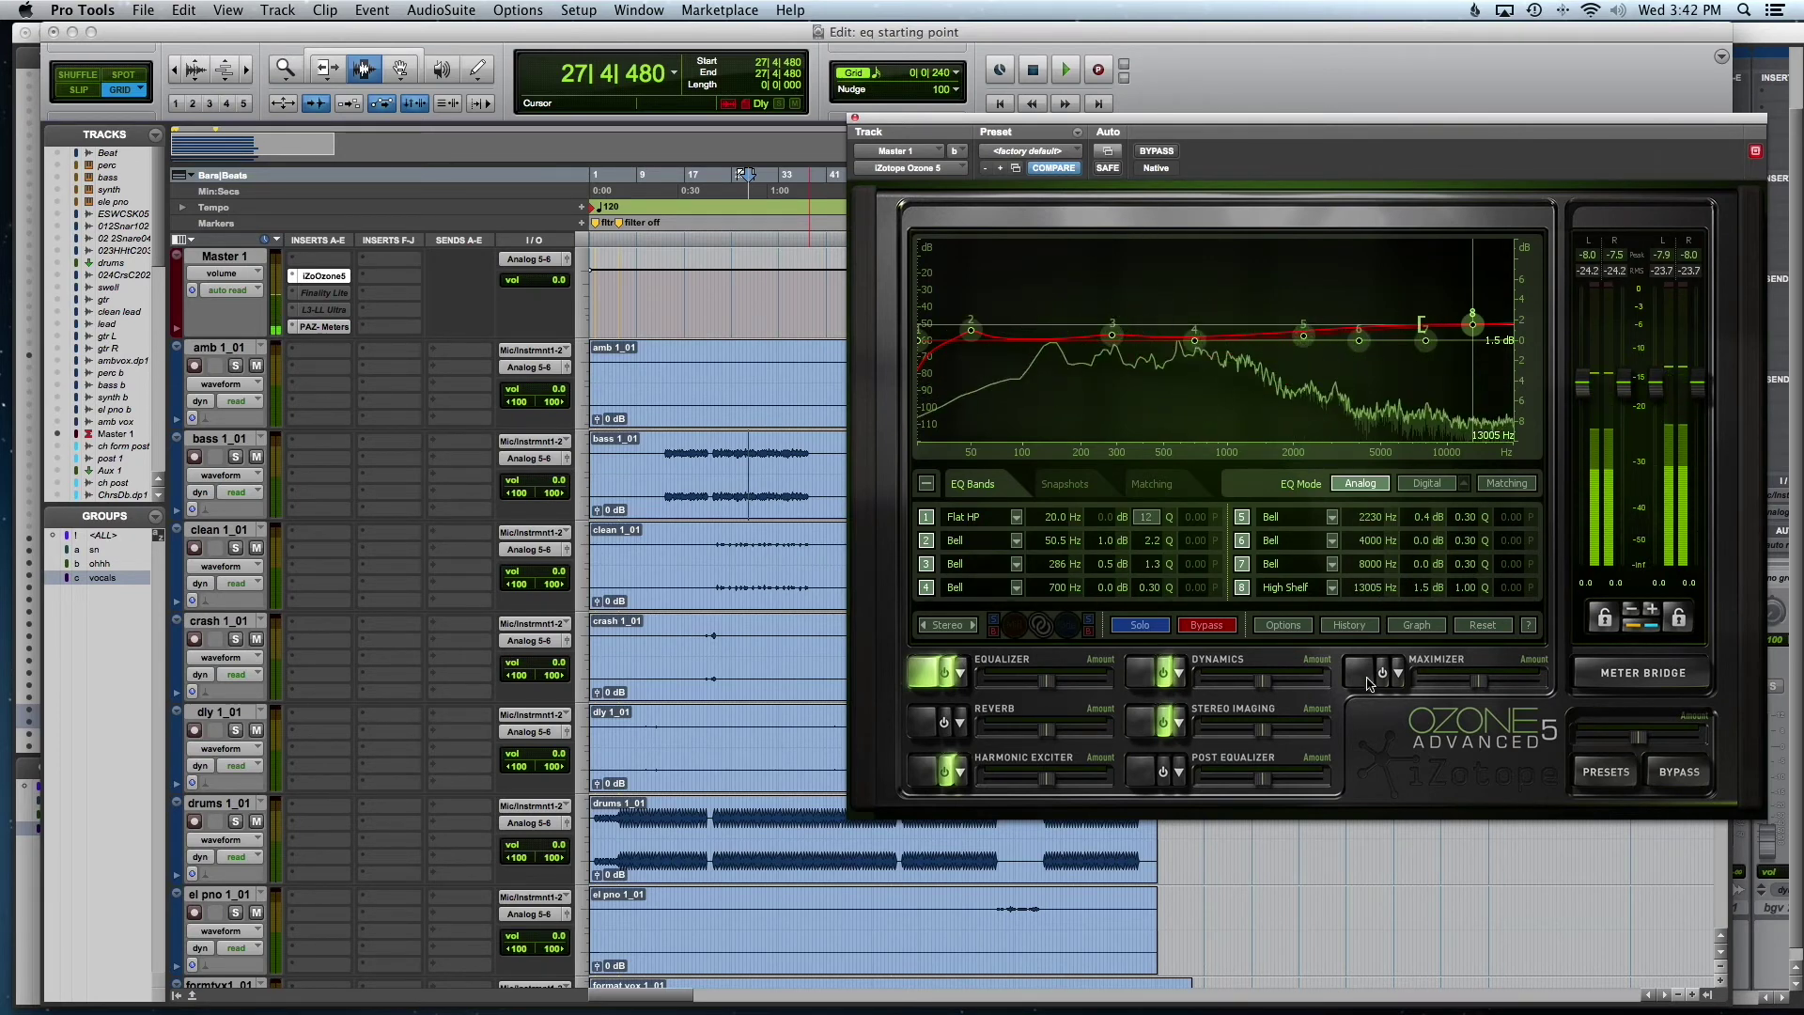
Play the section again and compare the mix with the whole Equalizer module bypassed and active
key(space)
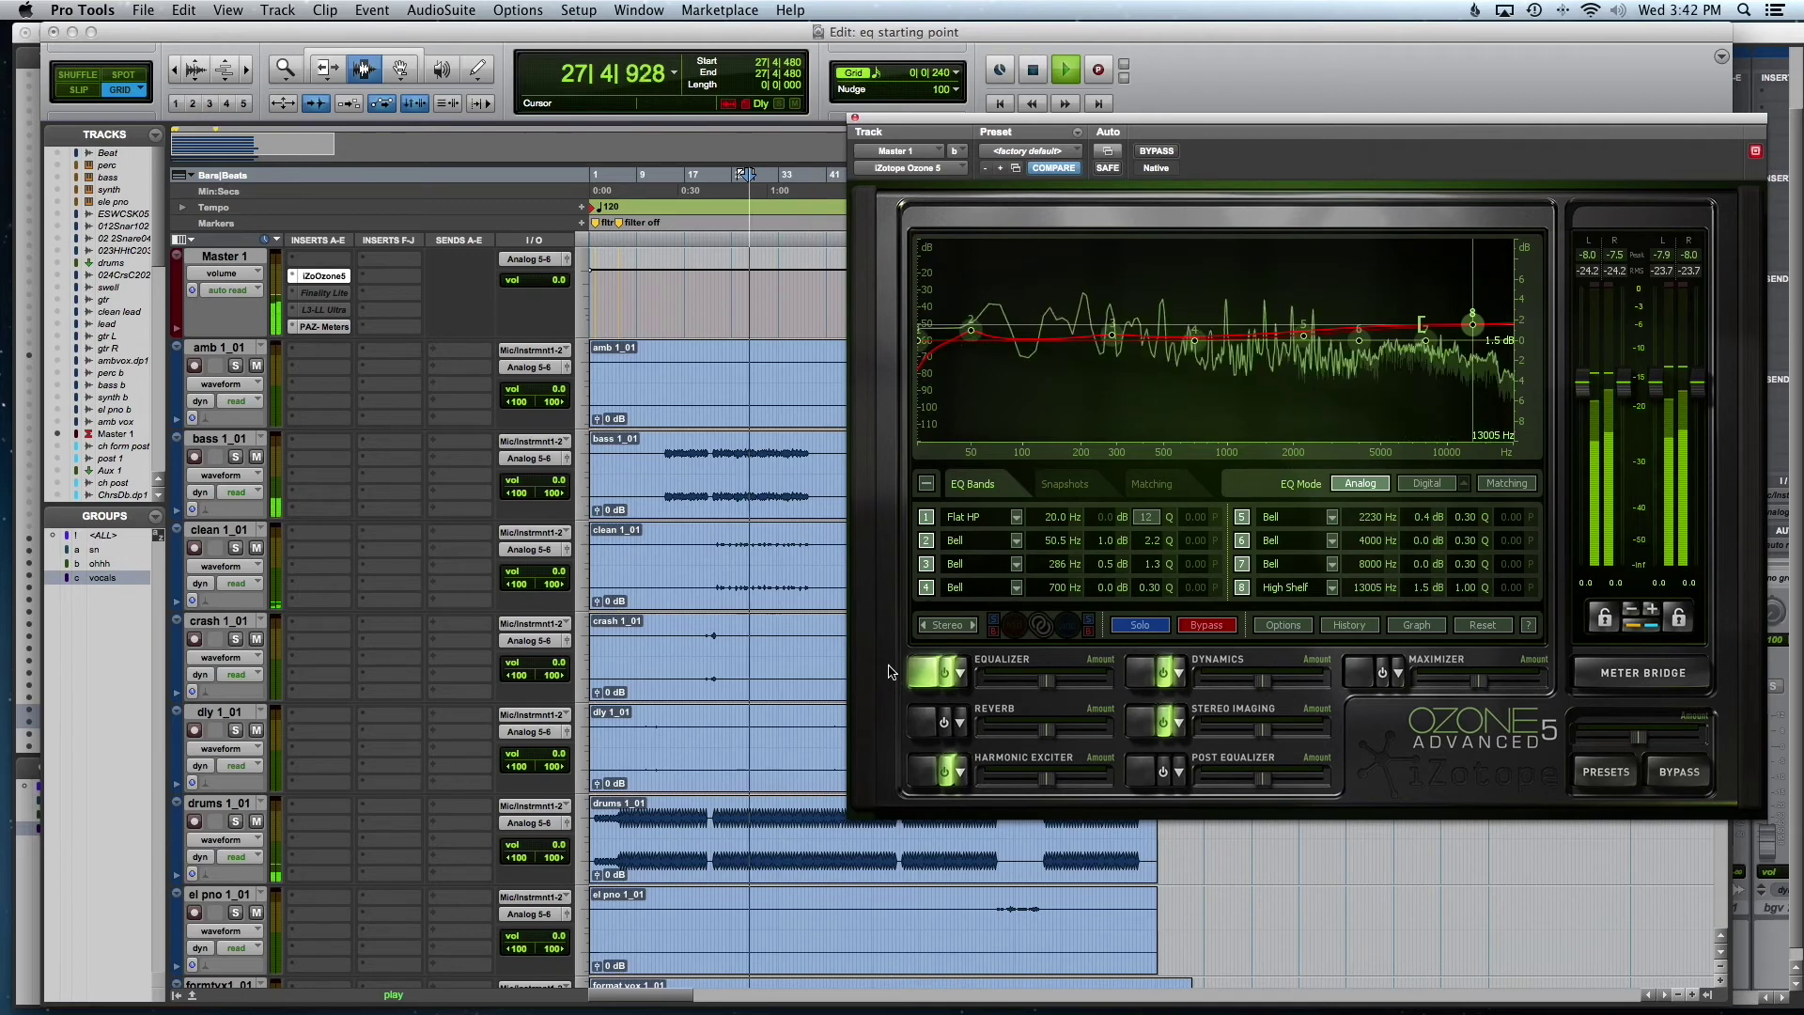
click(947, 674)
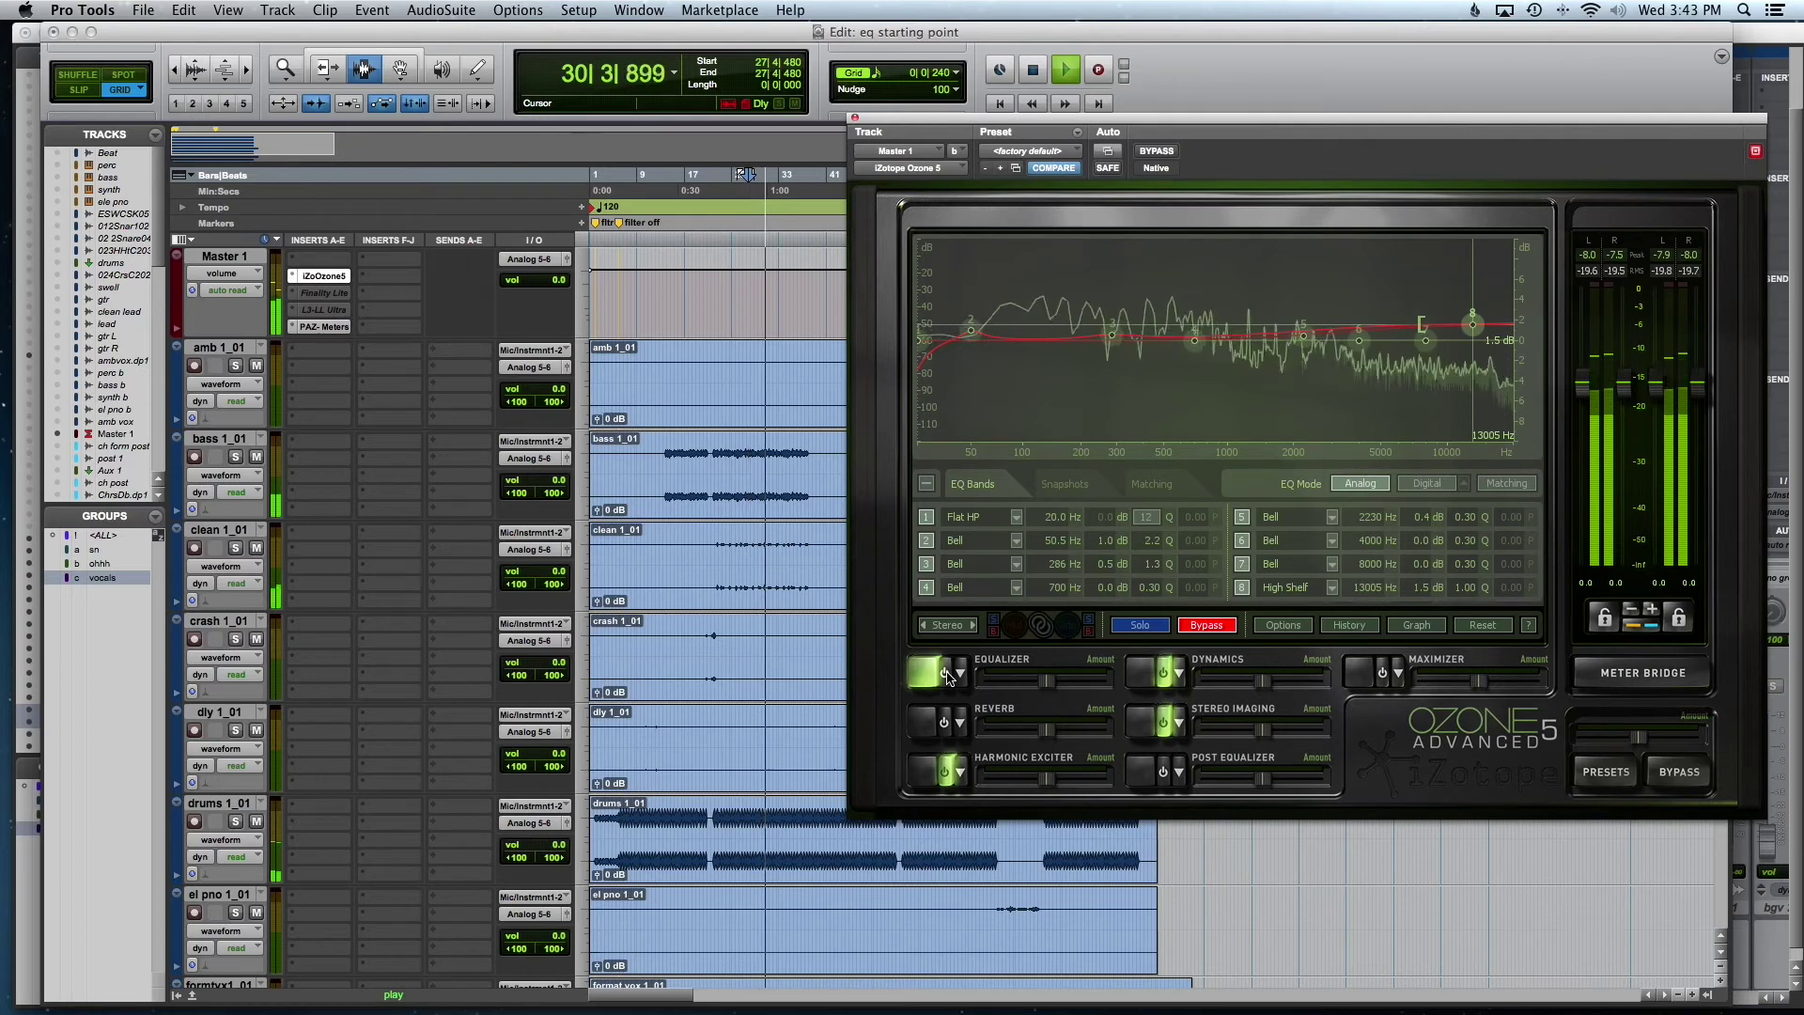
click(947, 674)
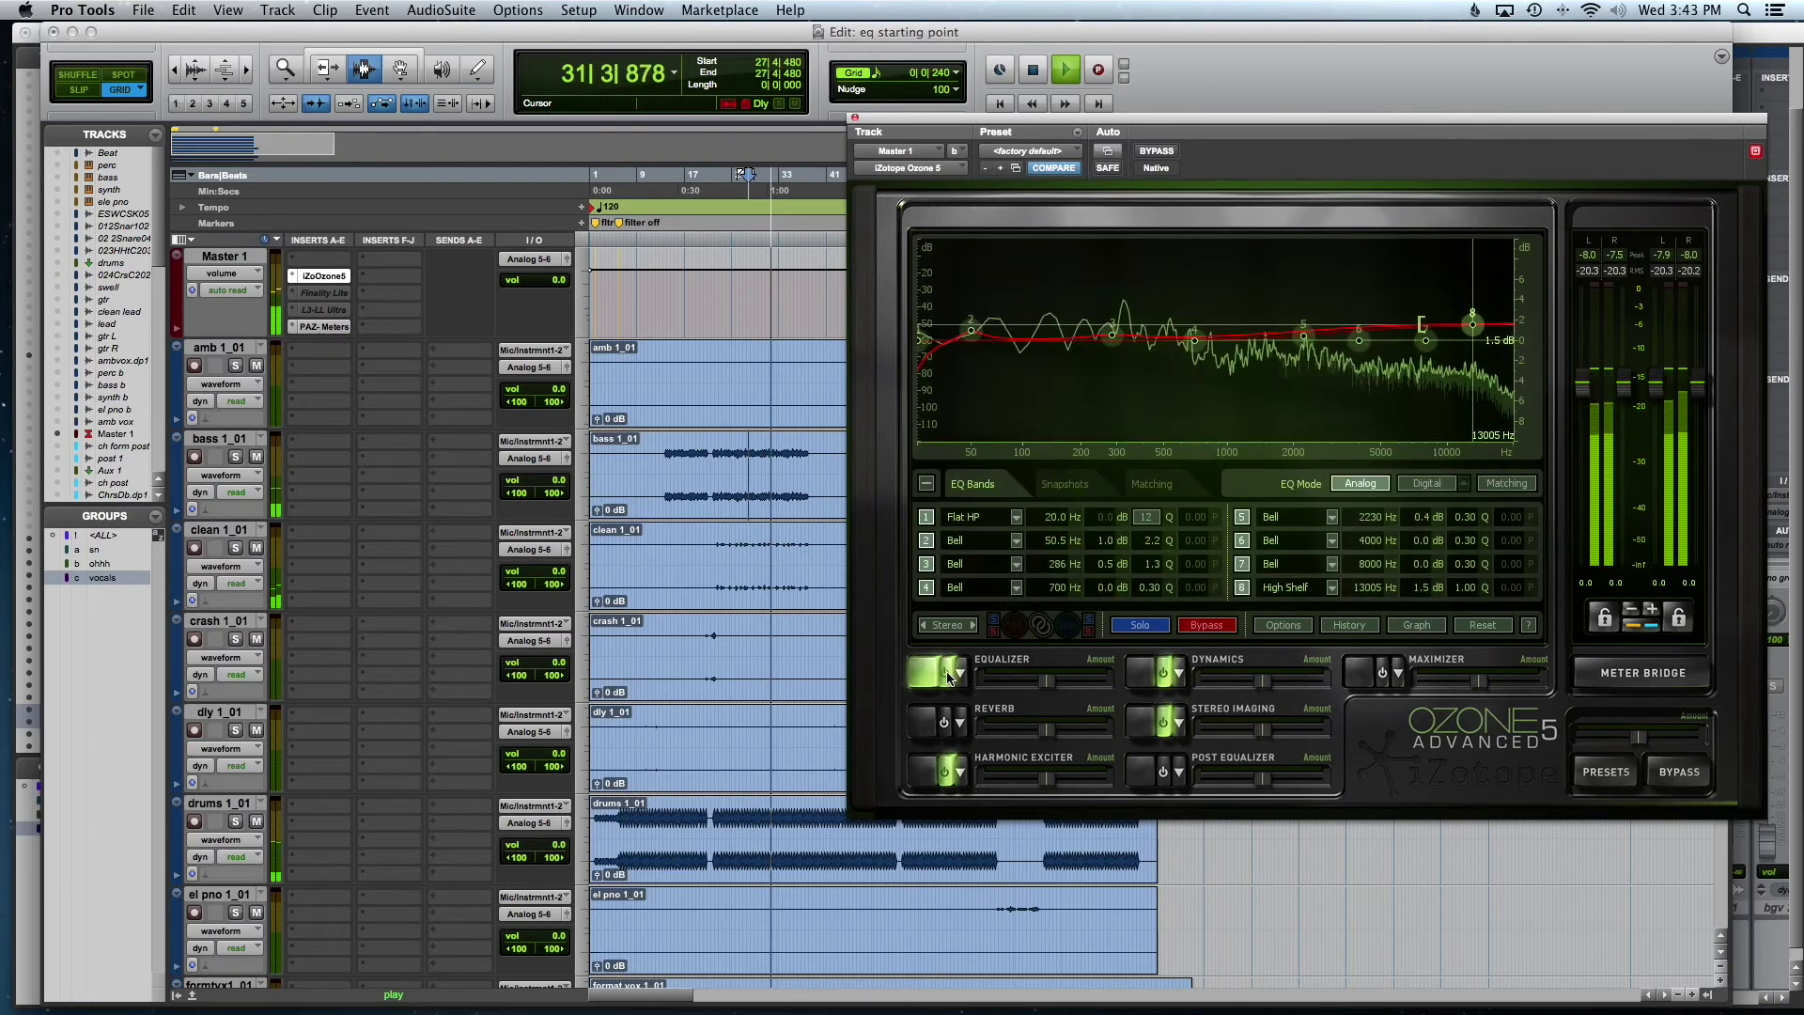
key(space)
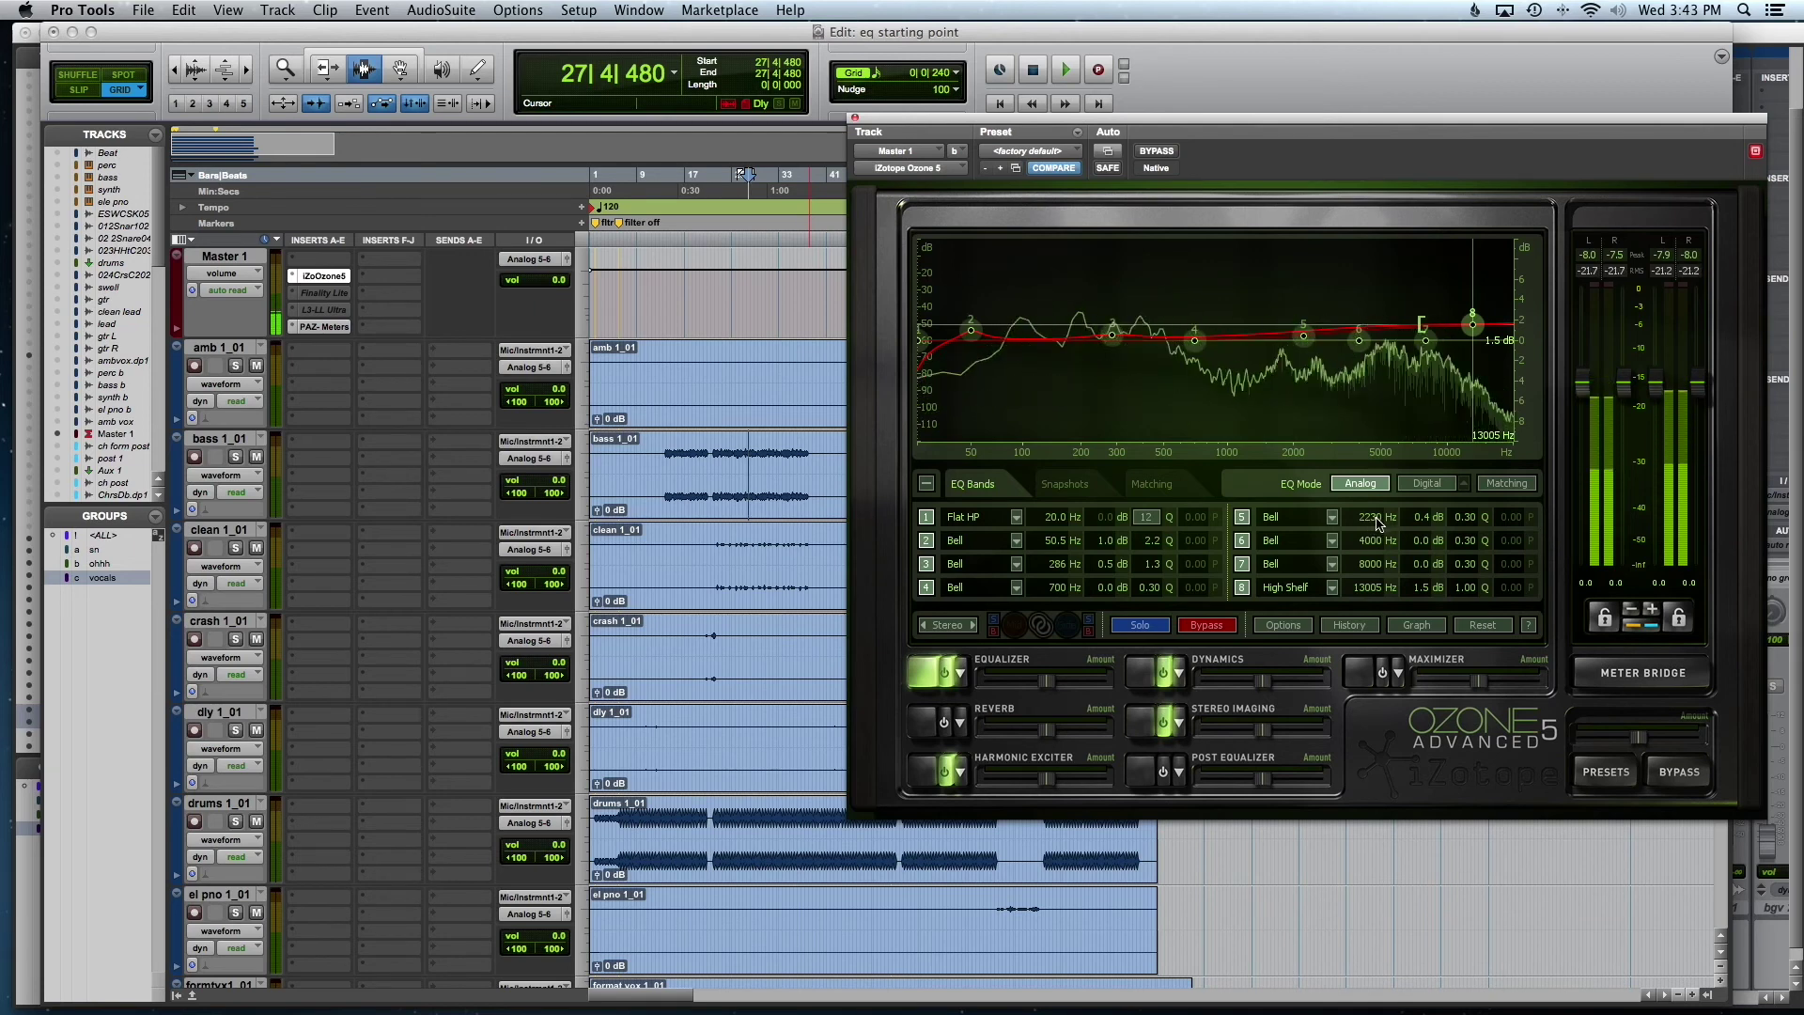
Set EQ band 5's frequency to 2214 Hz
mouse_move(1372, 524)
mouse_down()
mouse_move(1393, 527)
mouse_move(1374, 527)
mouse_up()
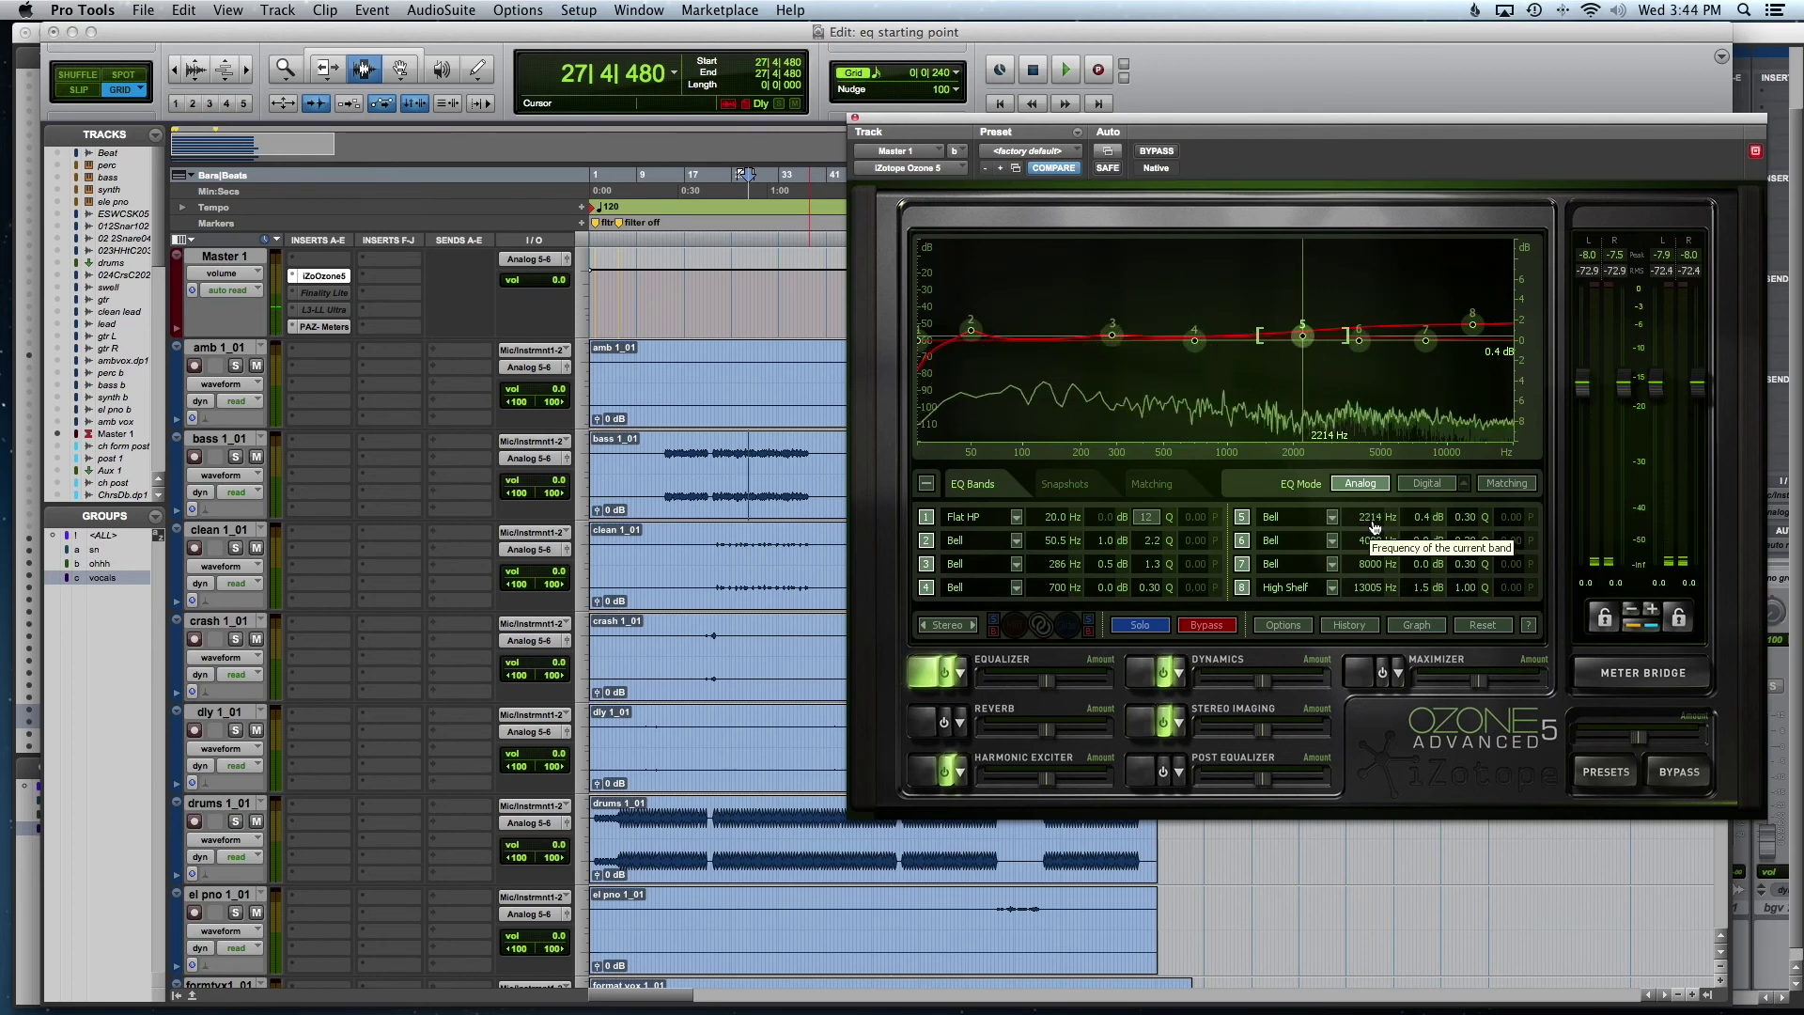